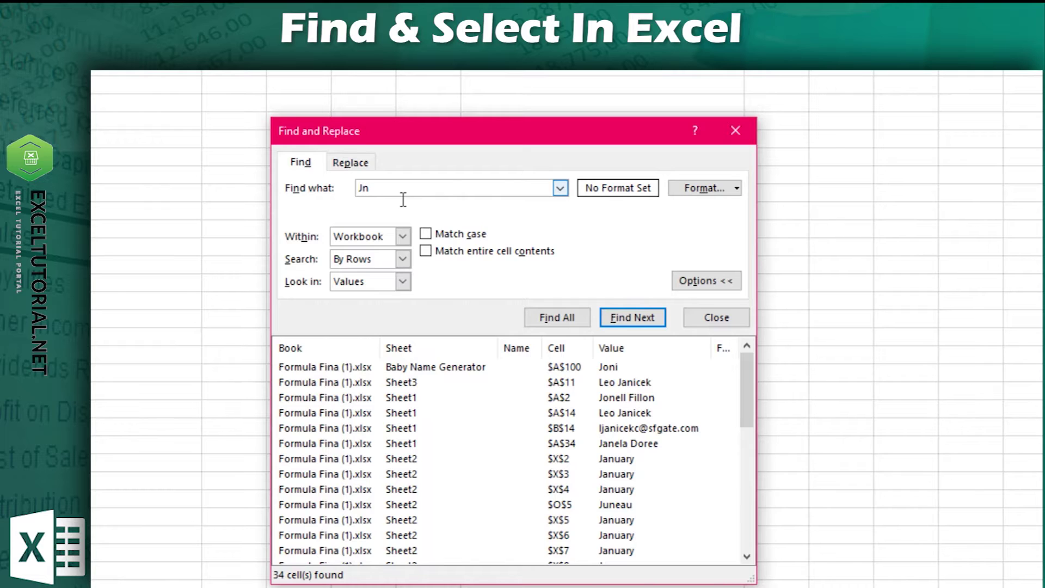
# List every cell in the workbook matching the wildcard pattern J*n and go to the match in A100 of Baby Name Generator
pyautogui.write('*')
pyautogui.click(552, 320)
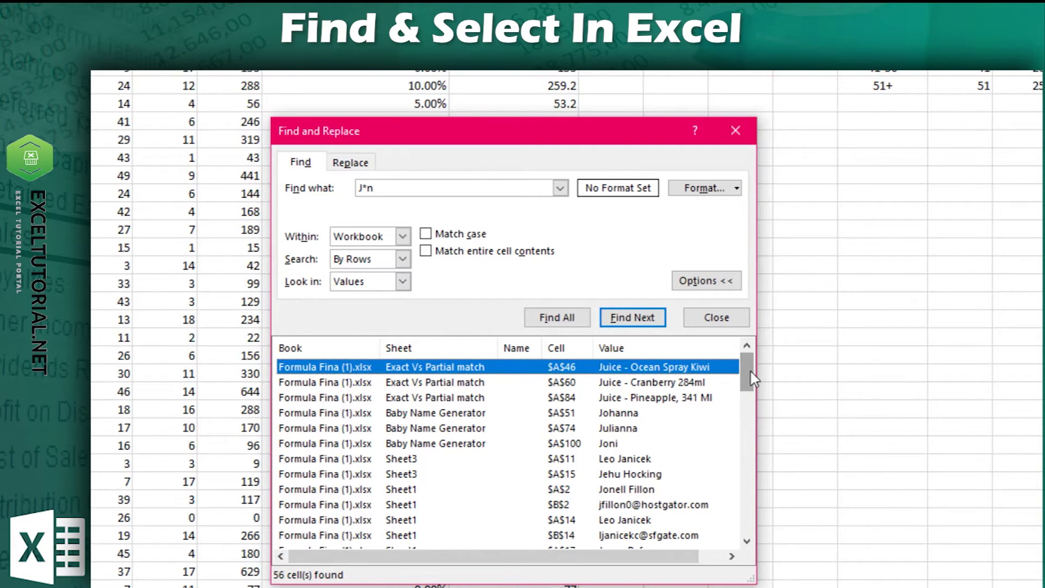
pyautogui.click(560, 318)
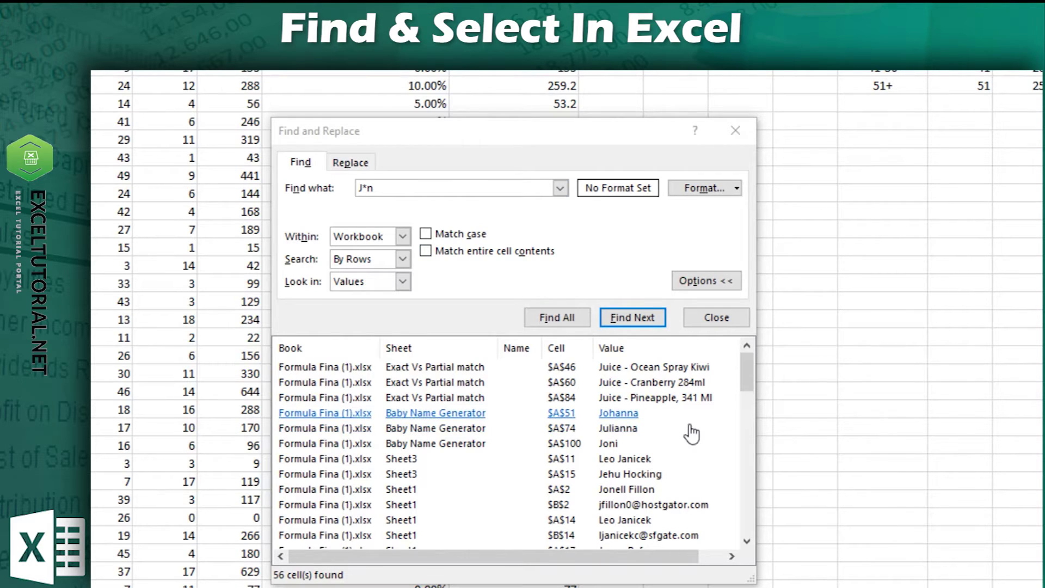
pyautogui.click(630, 450)
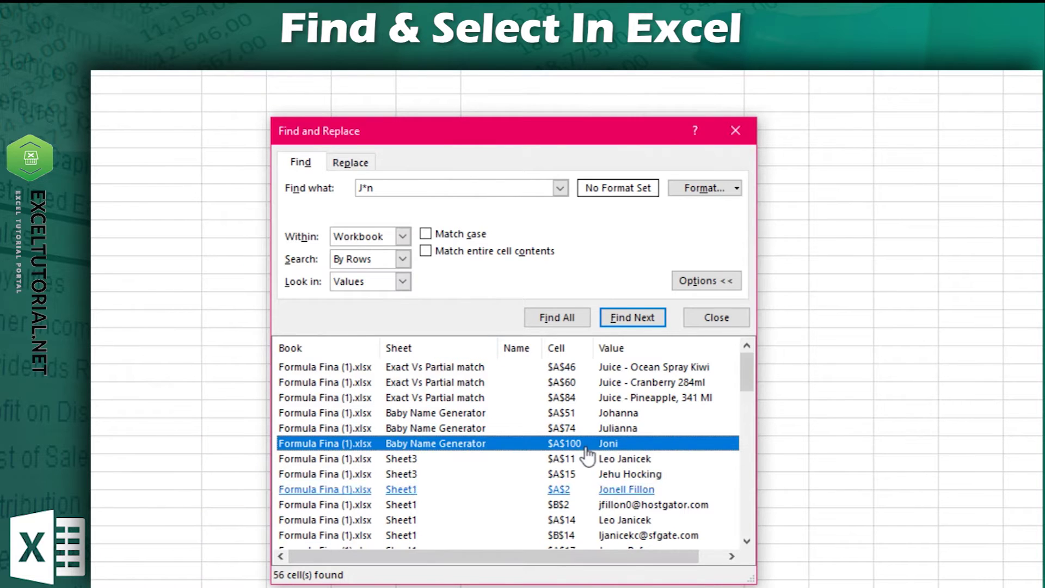
# Switch to replacing and list all cells in the workbook that contain "Jan"
pyautogui.click(351, 161)
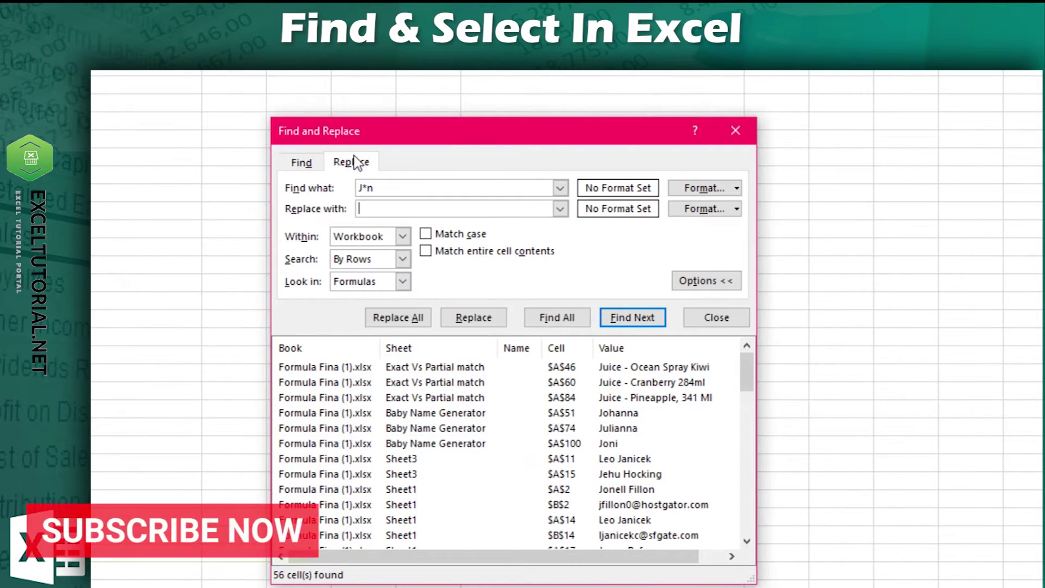
pyautogui.click(606, 444)
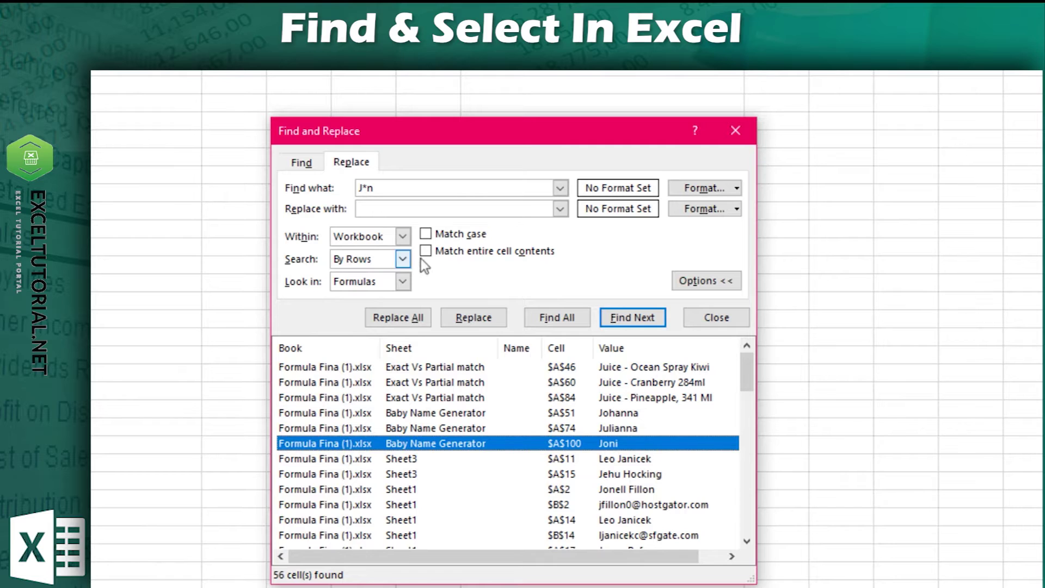
pyautogui.moveTo(394, 188); pyautogui.dragTo(326, 189)
pyautogui.write('Jan')
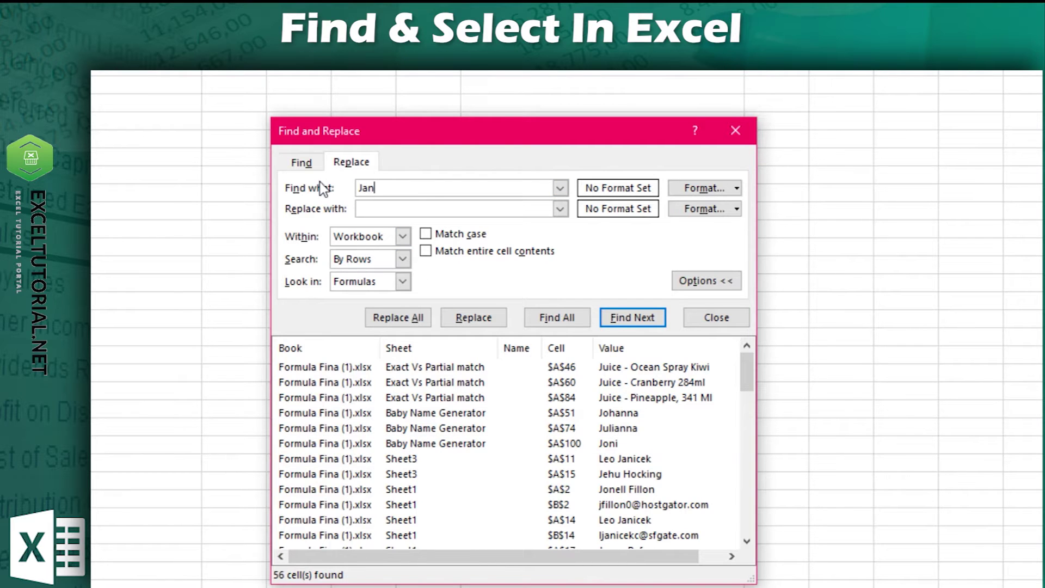
pyautogui.click(542, 327)
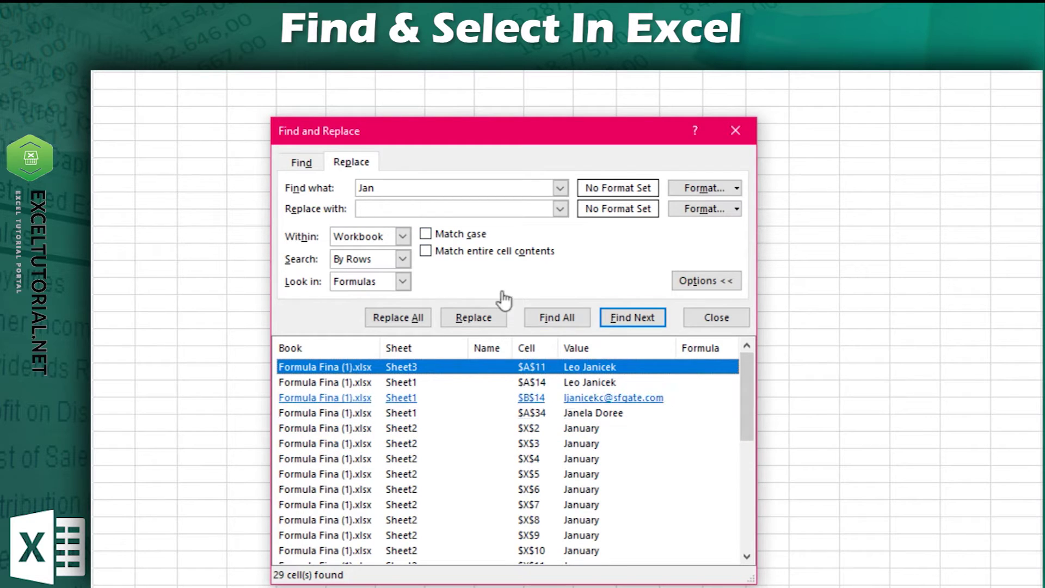
# Restrict the "Jan" search to matching case and entire cell contents, and list all matches again
pyautogui.click(462, 232)
pyautogui.click(470, 252)
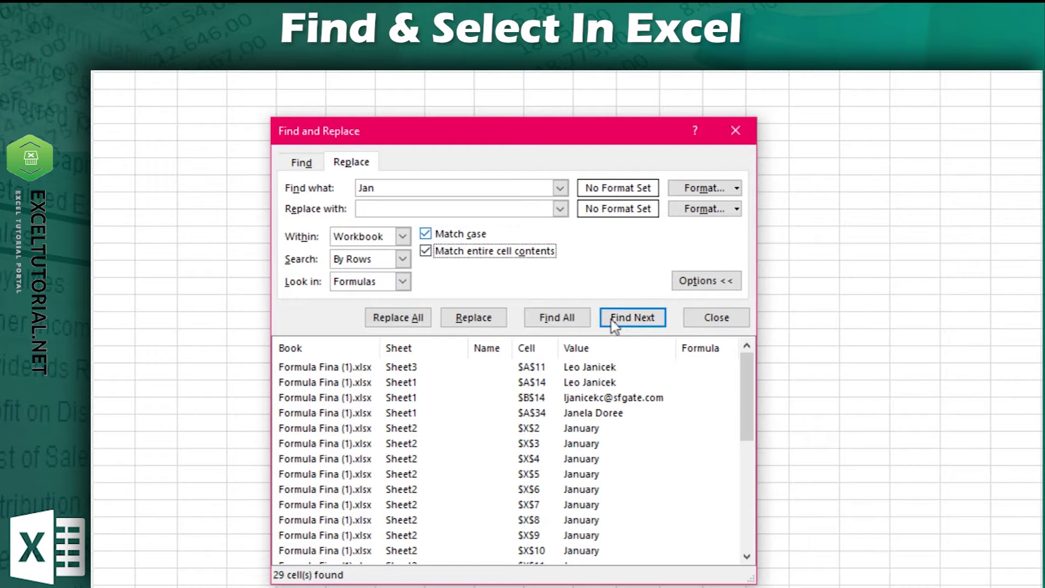
pyautogui.click(543, 319)
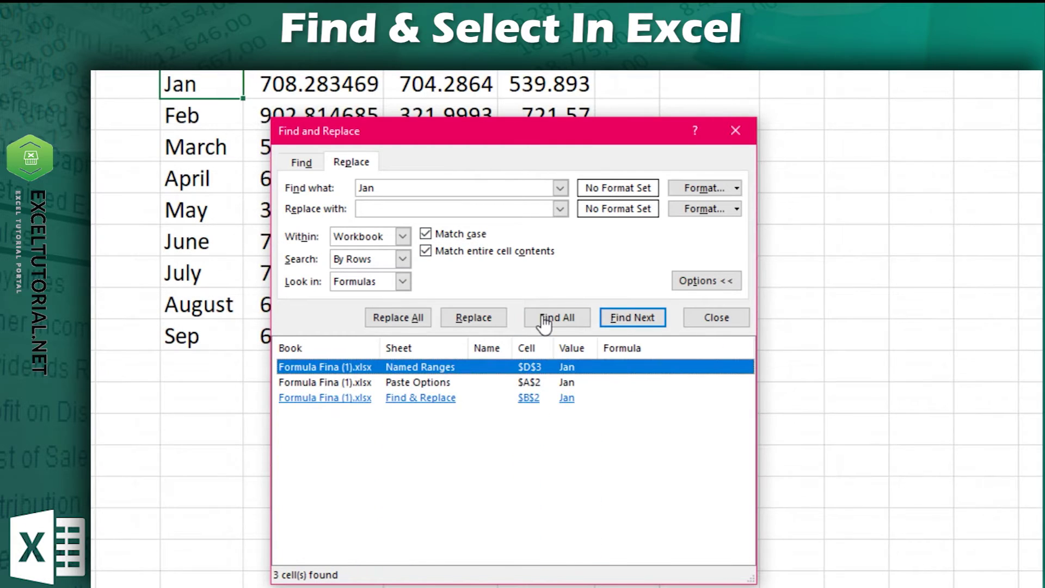
# Replace all exact "Jan" entries in the workbook with "January" and close Find and Replace
pyautogui.click(420, 210)
pyautogui.write('January')
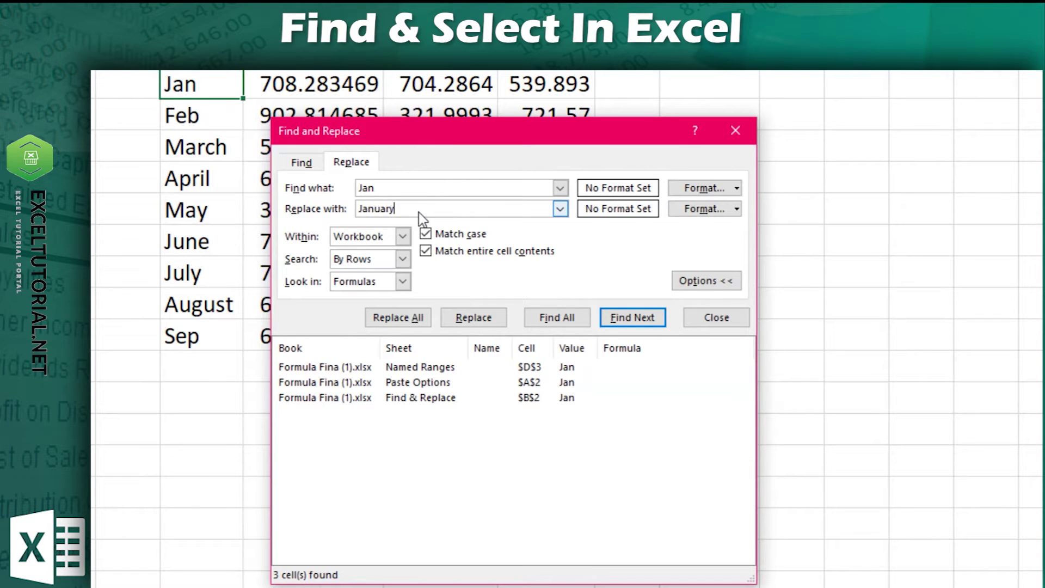
pyautogui.click(388, 316)
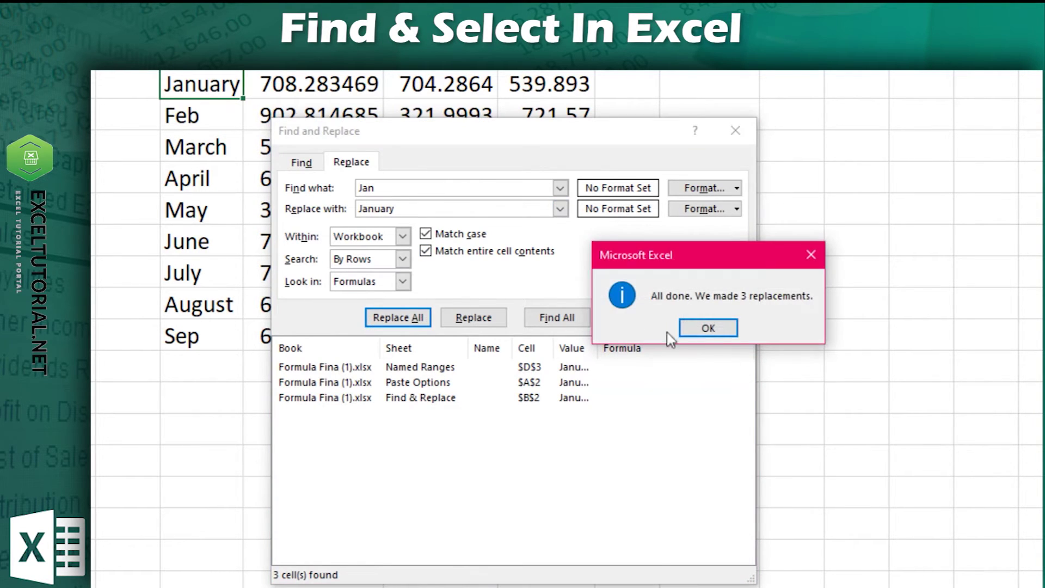
pyautogui.click(707, 332)
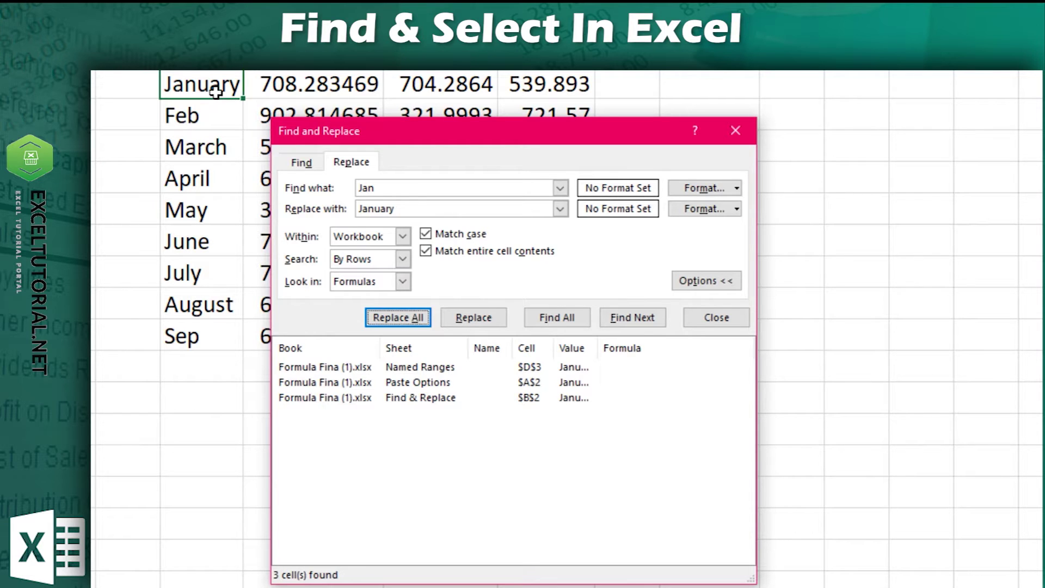
pyautogui.click(735, 130)
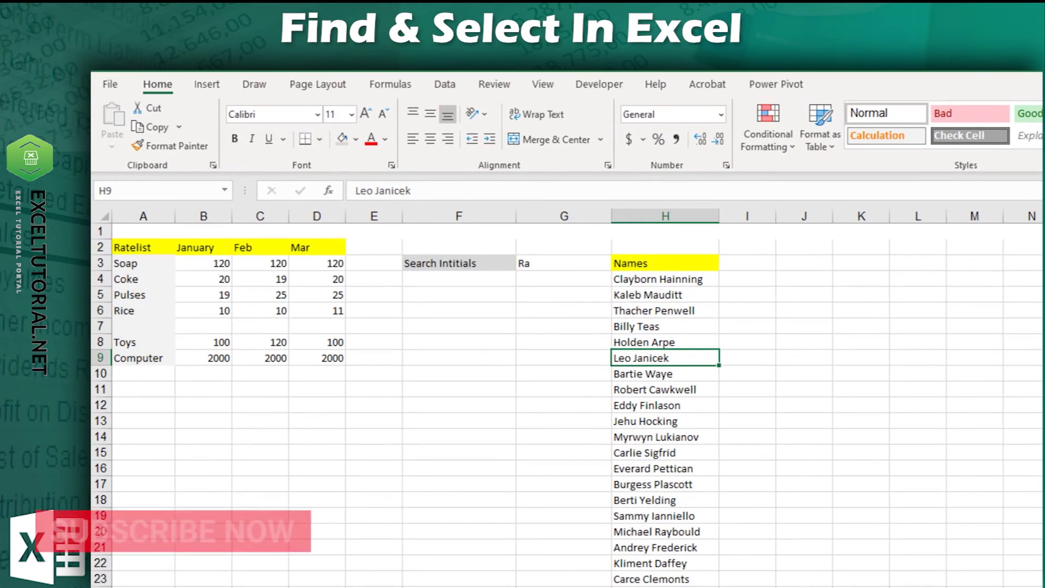
# Try to select the blank cells around the Ratelist table using Go To Special with the Blanks option
pyautogui.click(223, 283)
pyautogui.moveTo(125, 252); pyautogui.dragTo(324, 358)
pyautogui.click(338, 359)
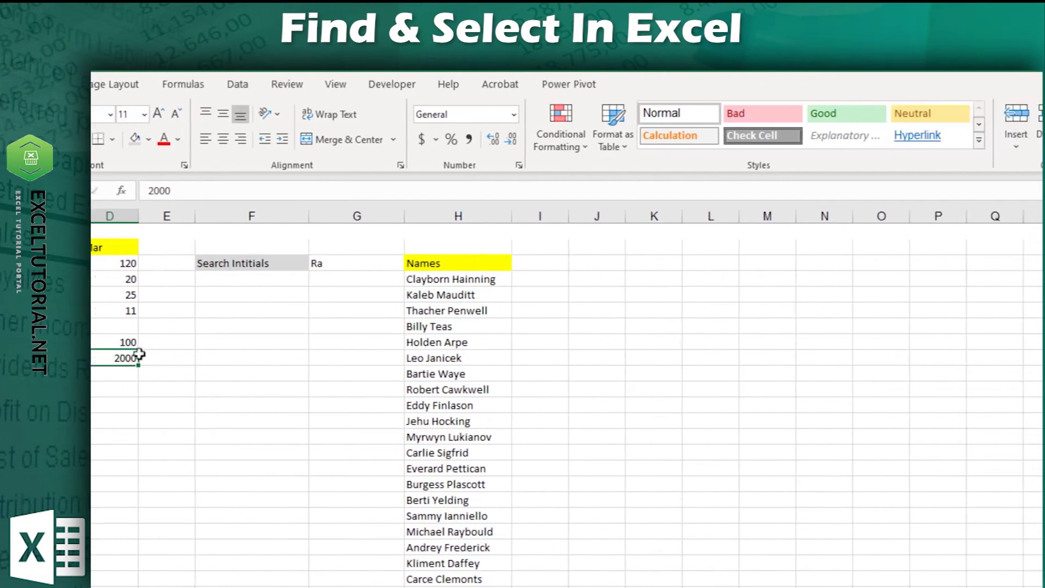
pyautogui.click(972, 143)
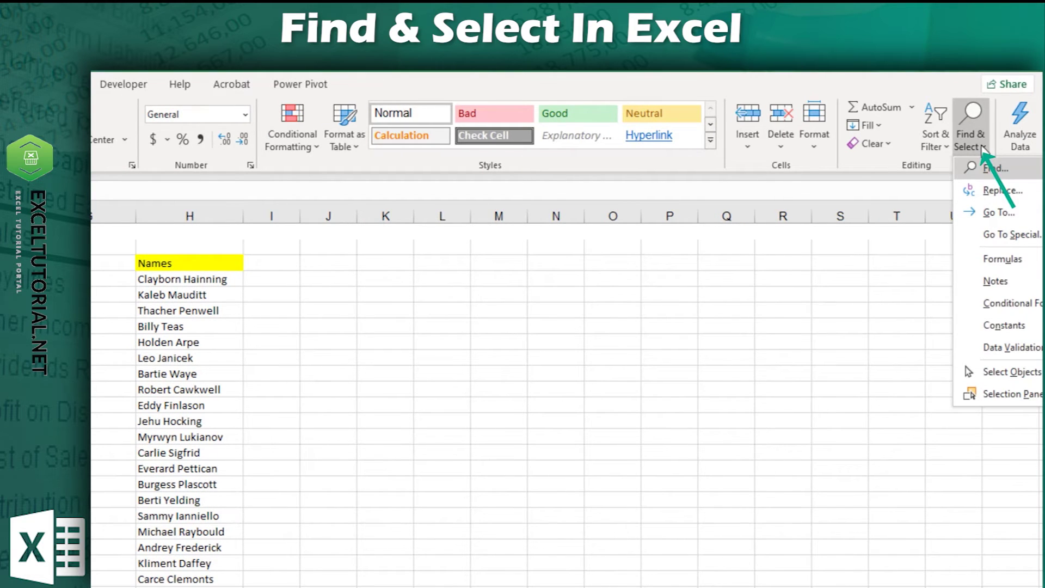
pyautogui.click(1008, 236)
pyautogui.moveTo(482, 322); pyautogui.dragTo(164, 267)
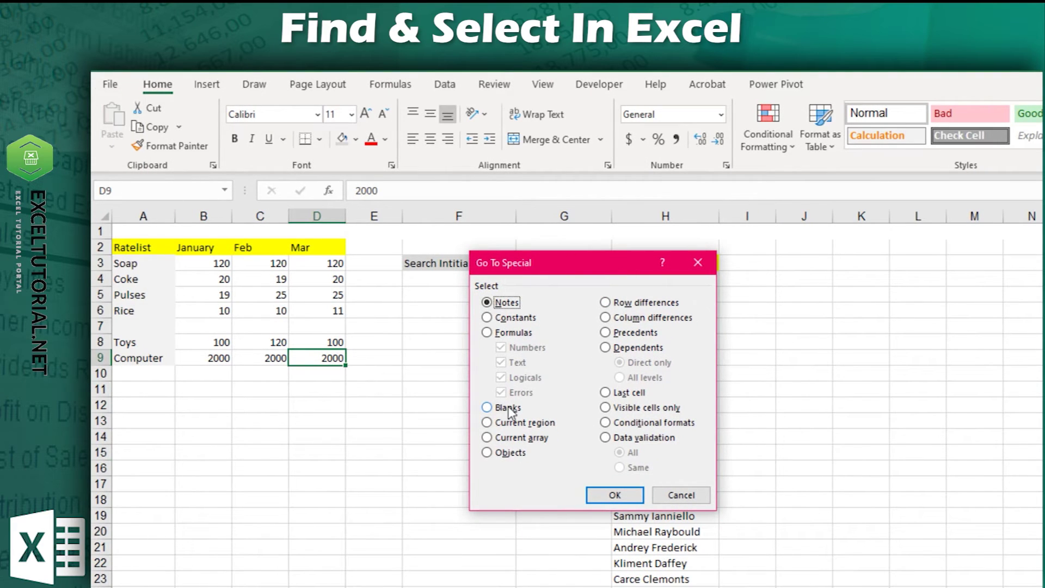
pyautogui.click(511, 409)
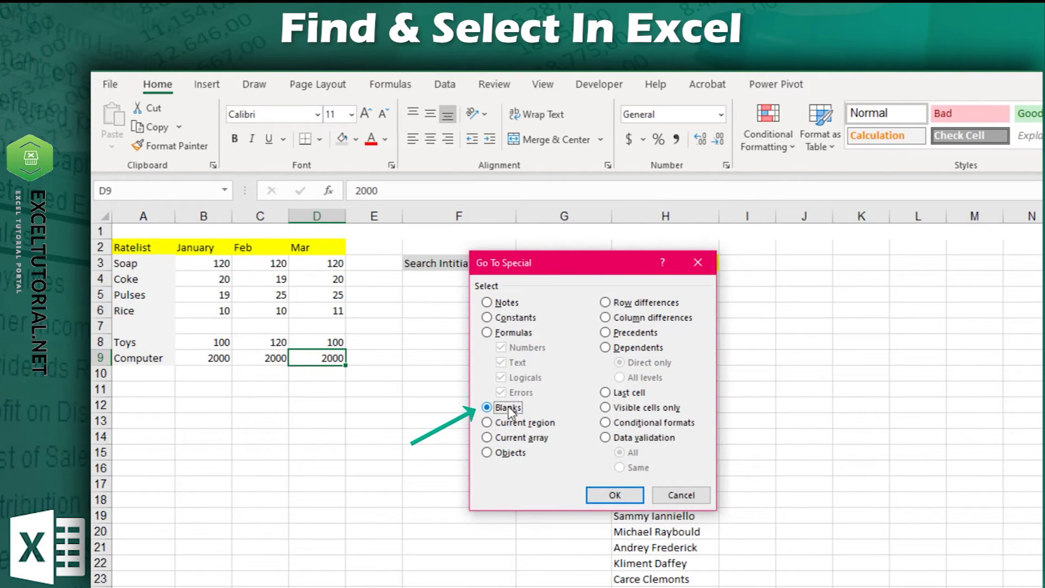
pyautogui.click(616, 497)
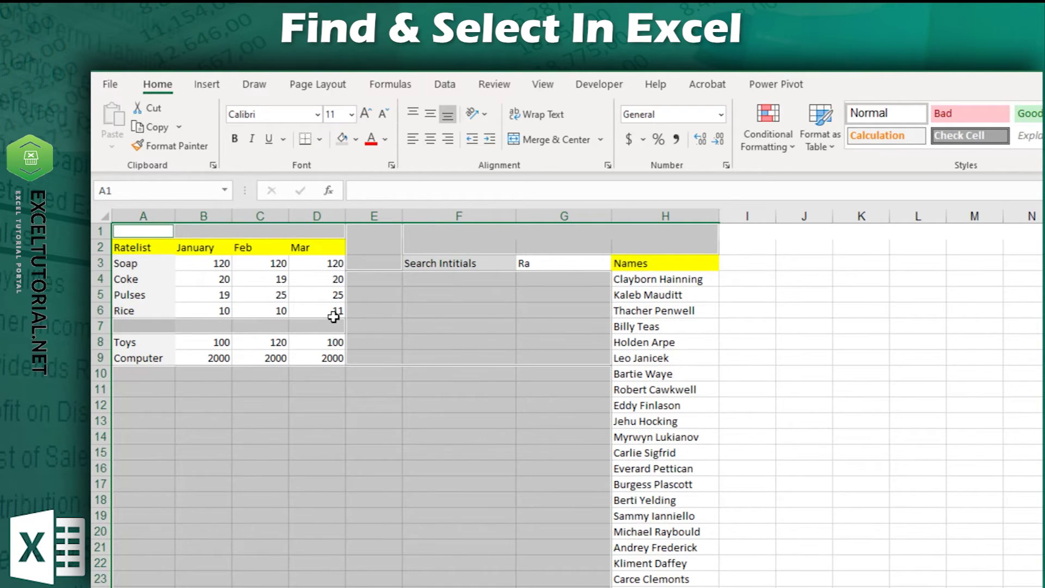
# Select the blank cells within A1:D9 using Go To Special with Blanks, and delete them so the cells below shift up
pyautogui.click(333, 317)
pyautogui.click(335, 357)
pyautogui.moveTo(253, 317); pyautogui.dragTo(93, 226)
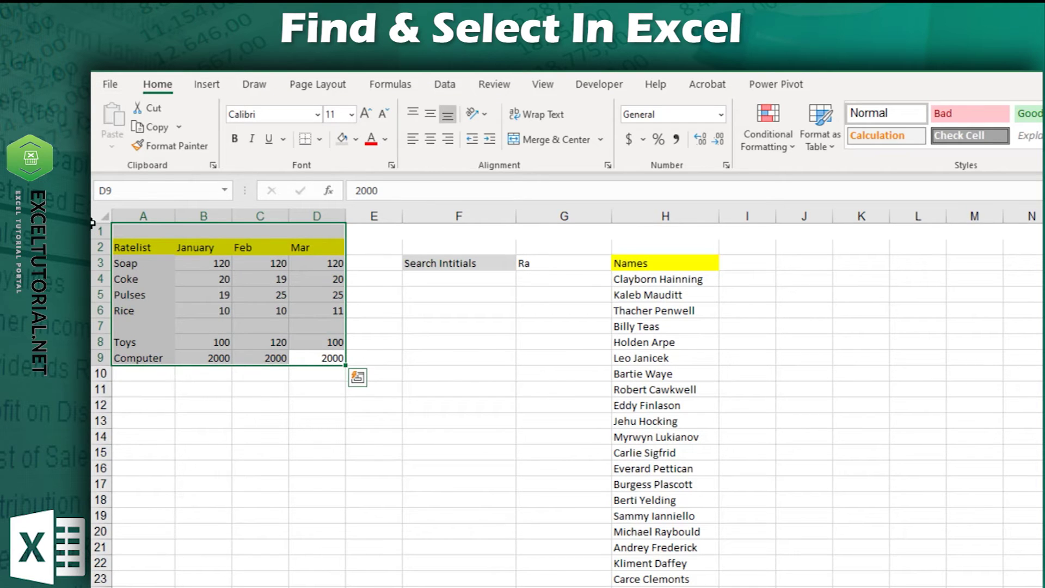
pyautogui.click(970, 140)
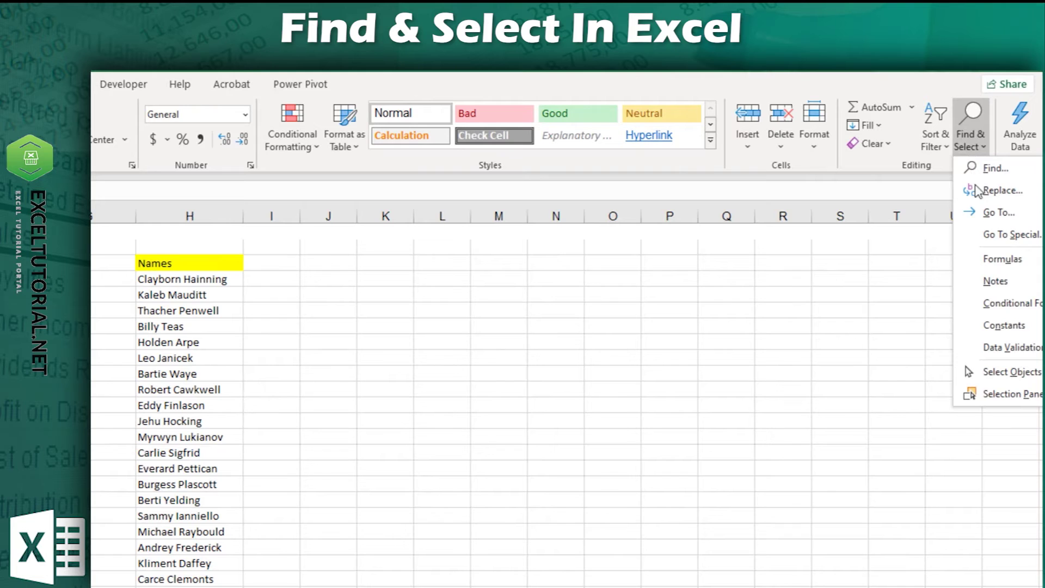
pyautogui.click(977, 235)
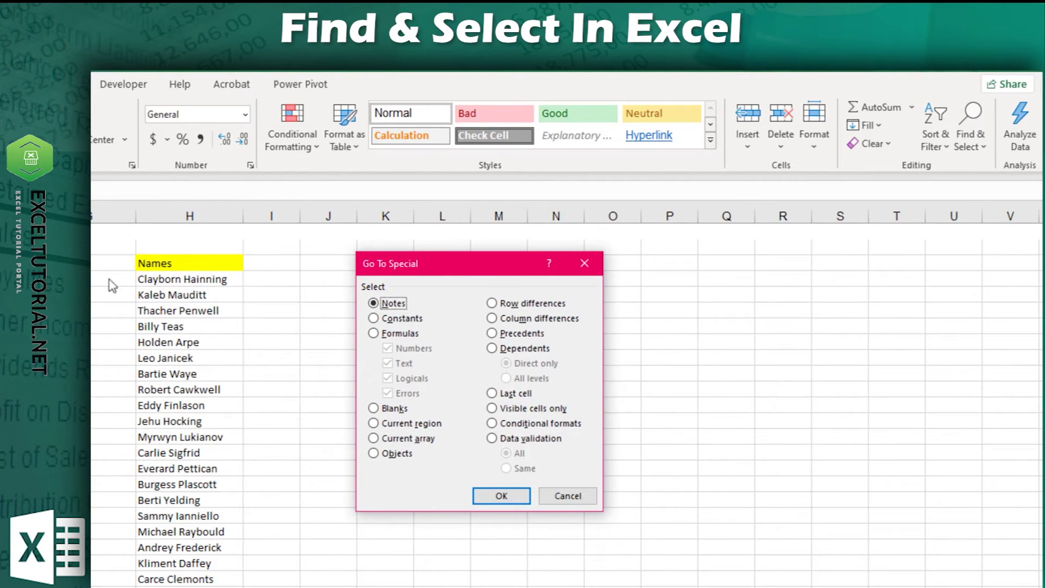
pyautogui.click(387, 409)
pyautogui.click(619, 502)
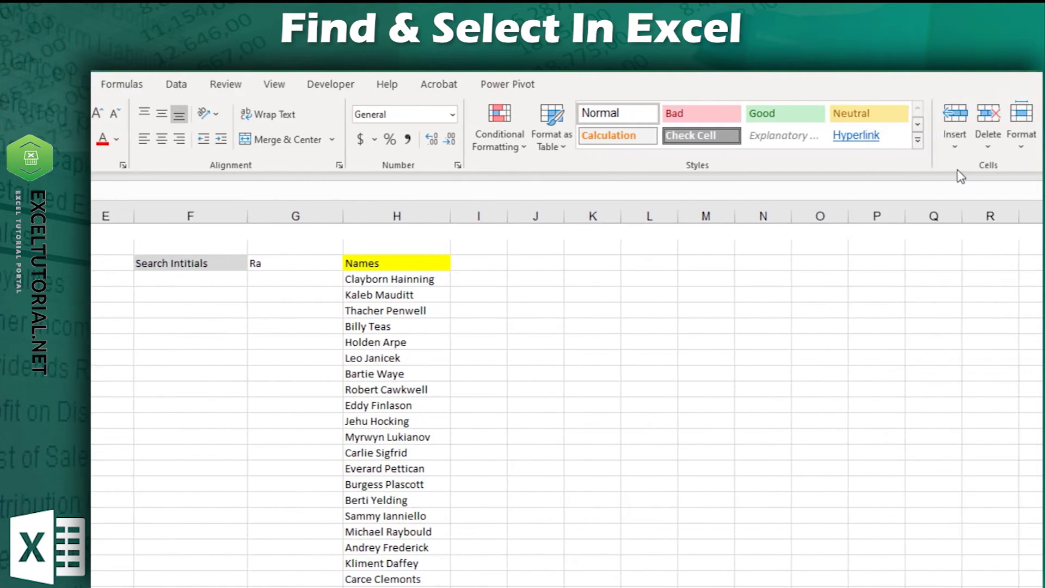
pyautogui.click(782, 150)
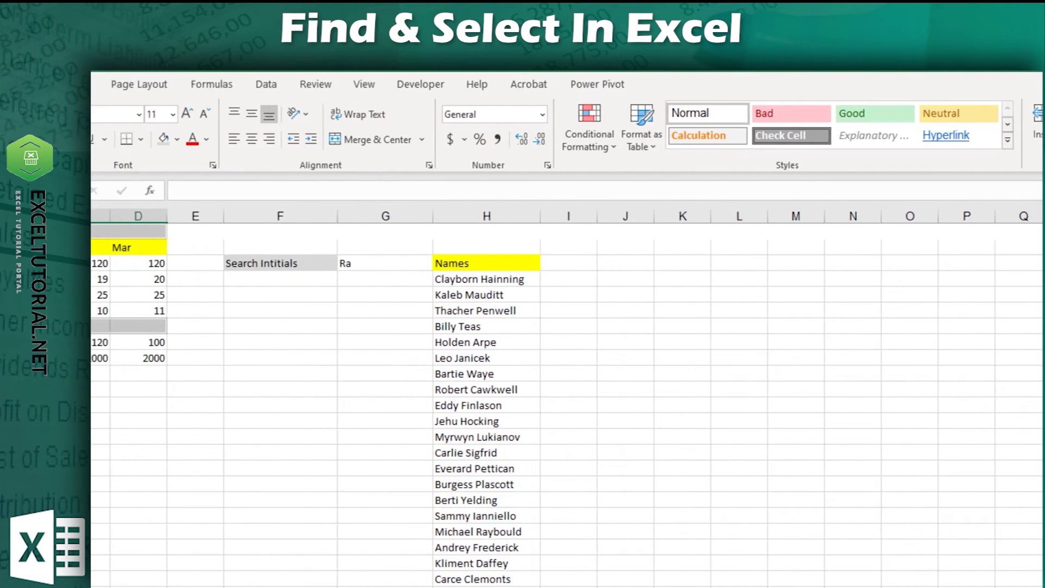
pyautogui.click(920, 433)
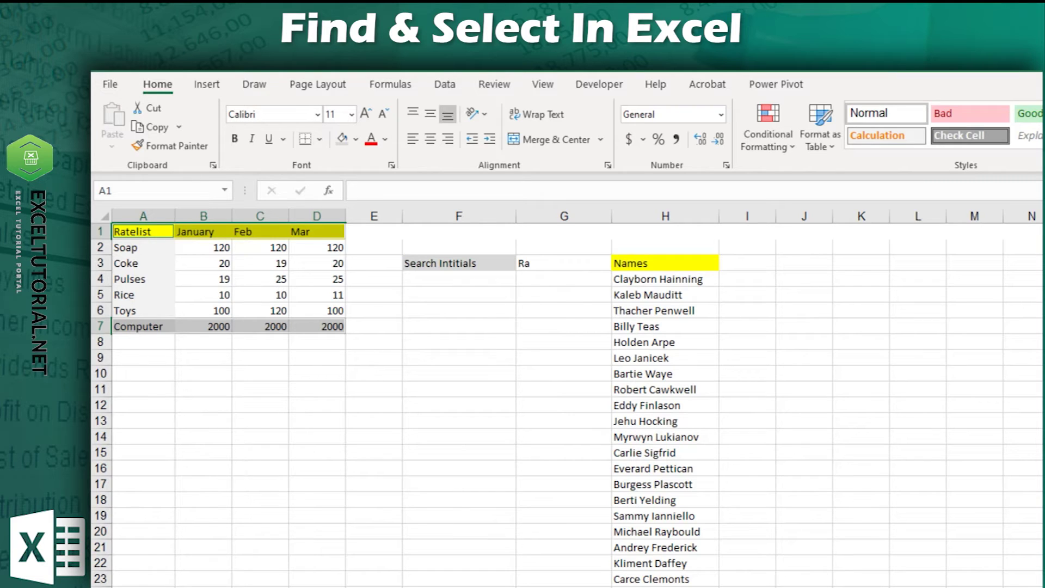
pyautogui.click(1035, 348)
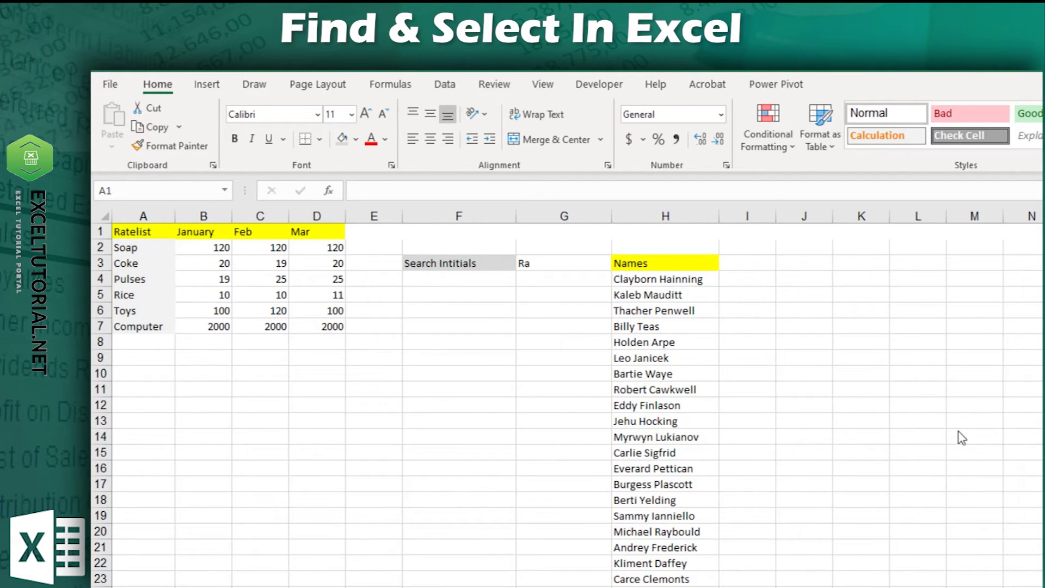
# Examine the Ratelist table's month headers, item names and the rates for each month
pyautogui.click(208, 233)
pyautogui.click(256, 234)
pyautogui.click(296, 233)
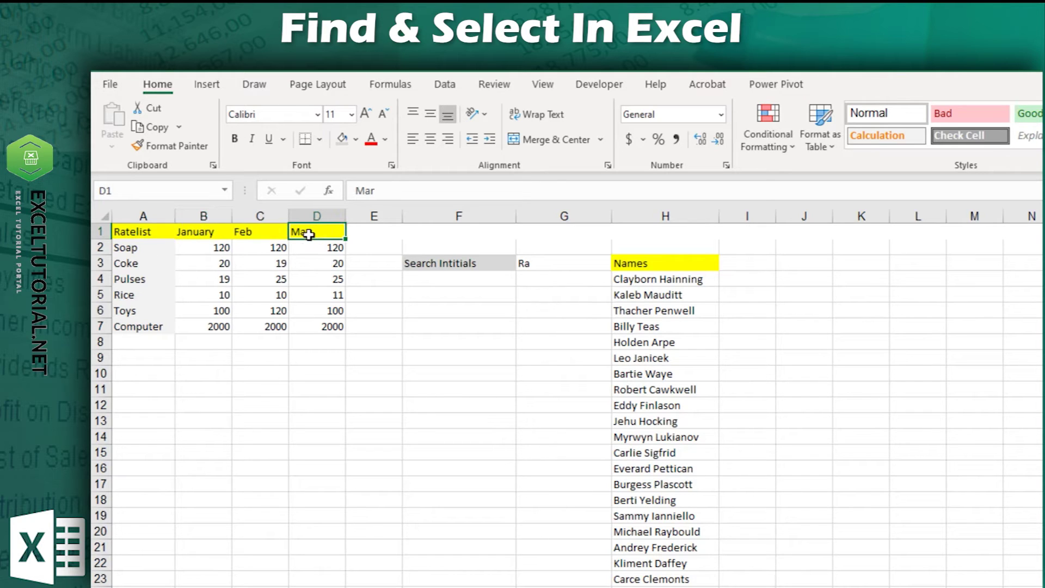
pyautogui.click(266, 230)
pyautogui.click(156, 233)
pyautogui.moveTo(152, 249); pyautogui.dragTo(170, 331)
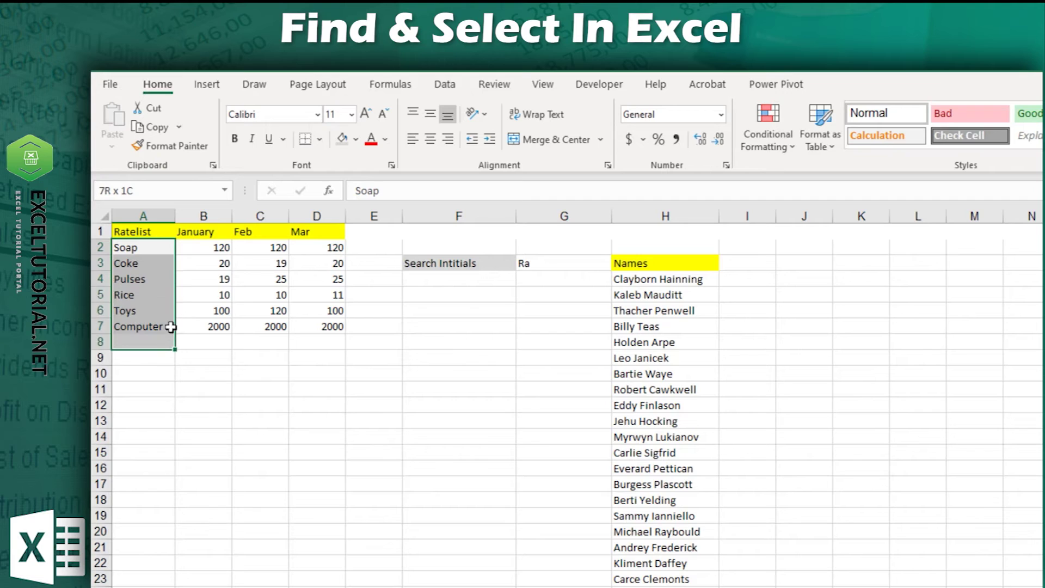
pyautogui.click(217, 251)
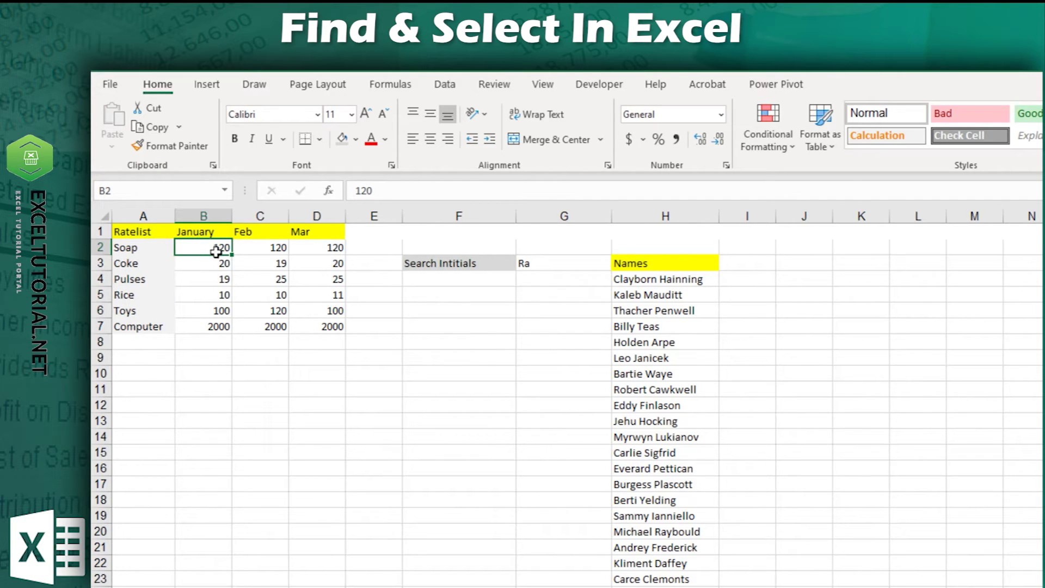
pyautogui.click(214, 270)
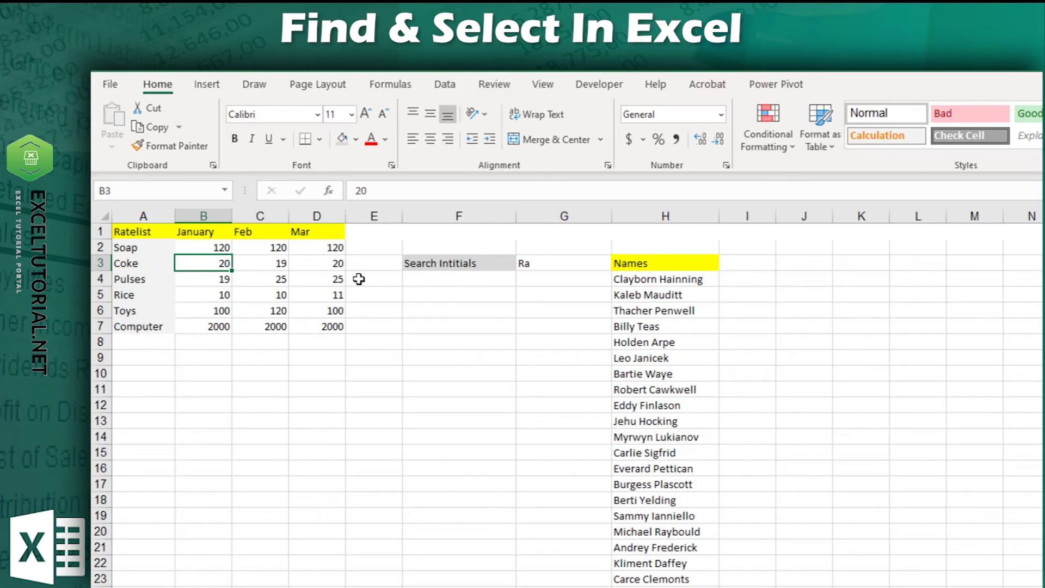
pyautogui.click(222, 241)
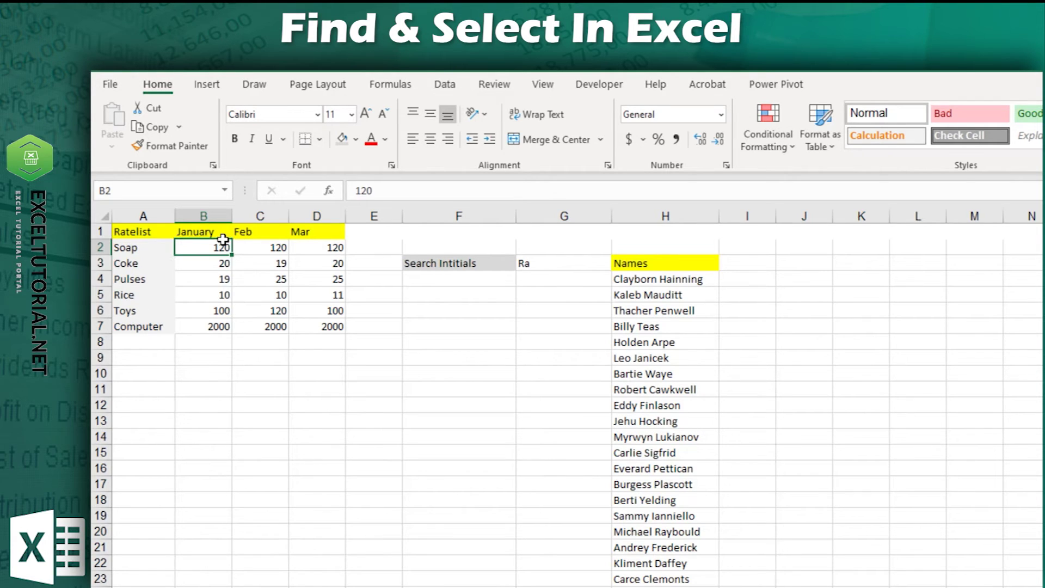
pyautogui.click(274, 243)
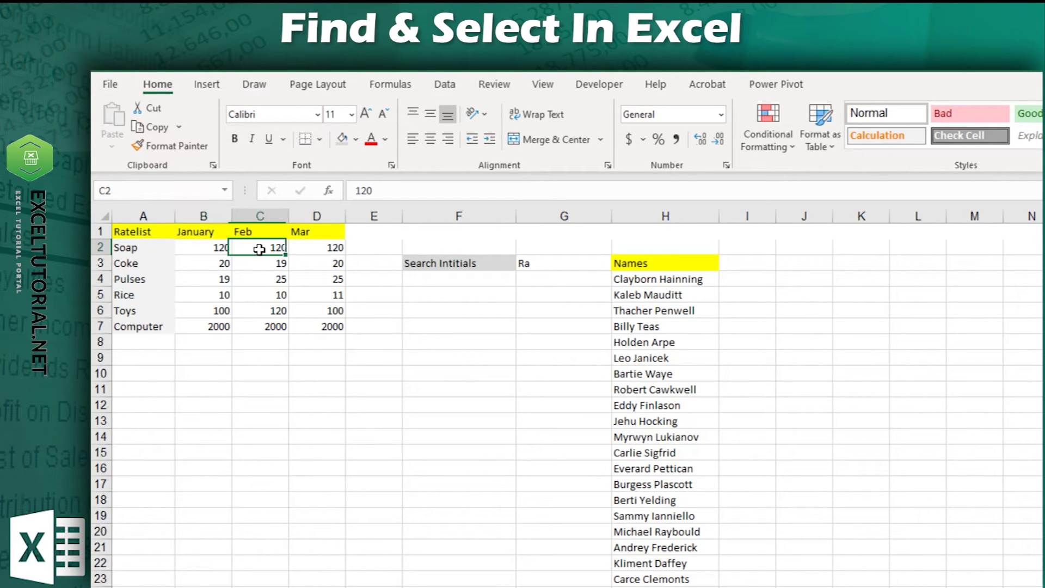
pyautogui.moveTo(303, 270); pyautogui.dragTo(343, 328)
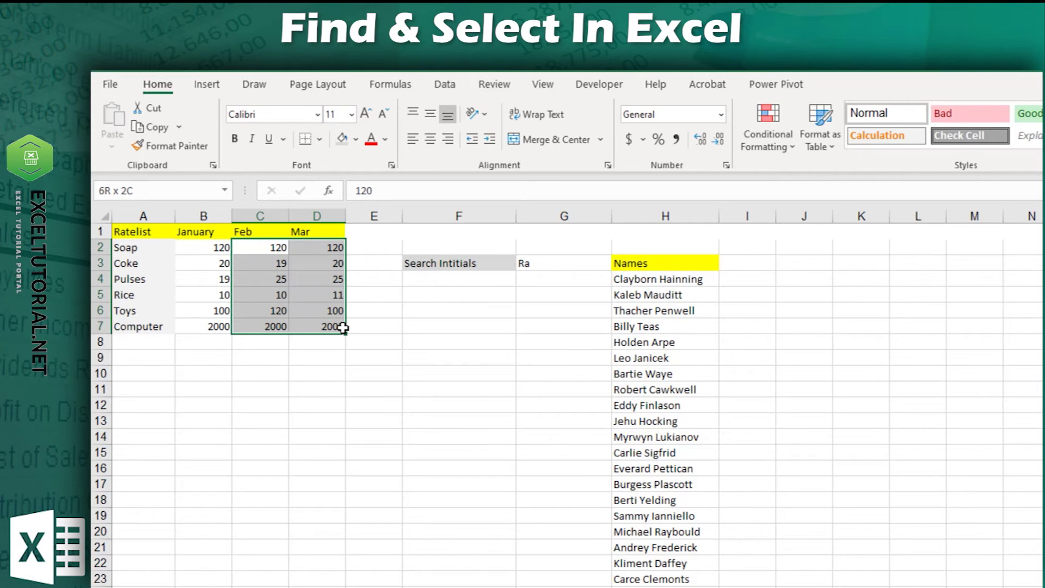
pyautogui.click(262, 291)
# Select the rates in B2:D7 that differ from January's value in each row using Go To Special with Row differences
pyautogui.moveTo(211, 245); pyautogui.dragTo(327, 325)
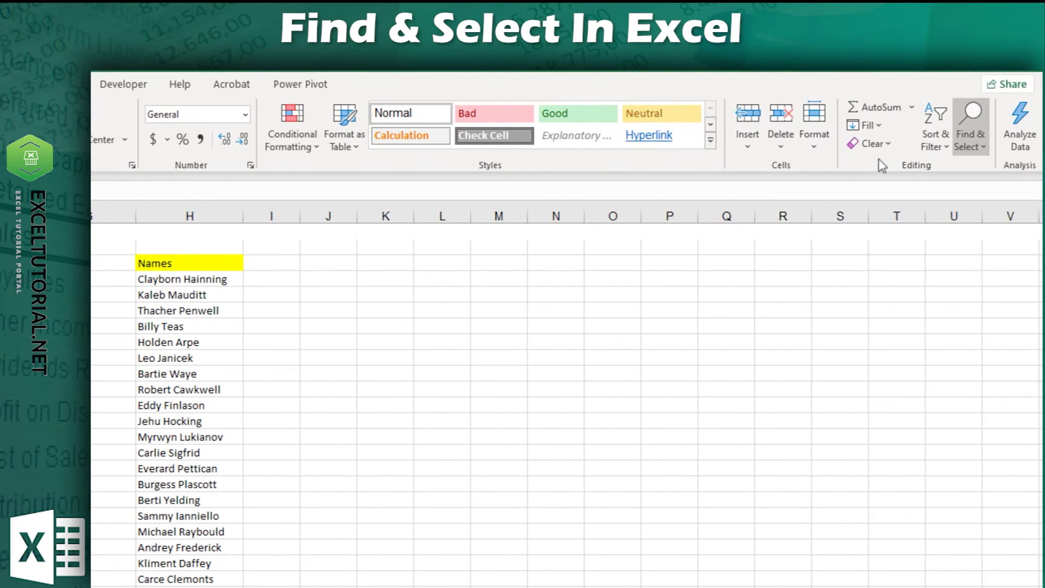
pyautogui.click(970, 147)
pyautogui.click(999, 235)
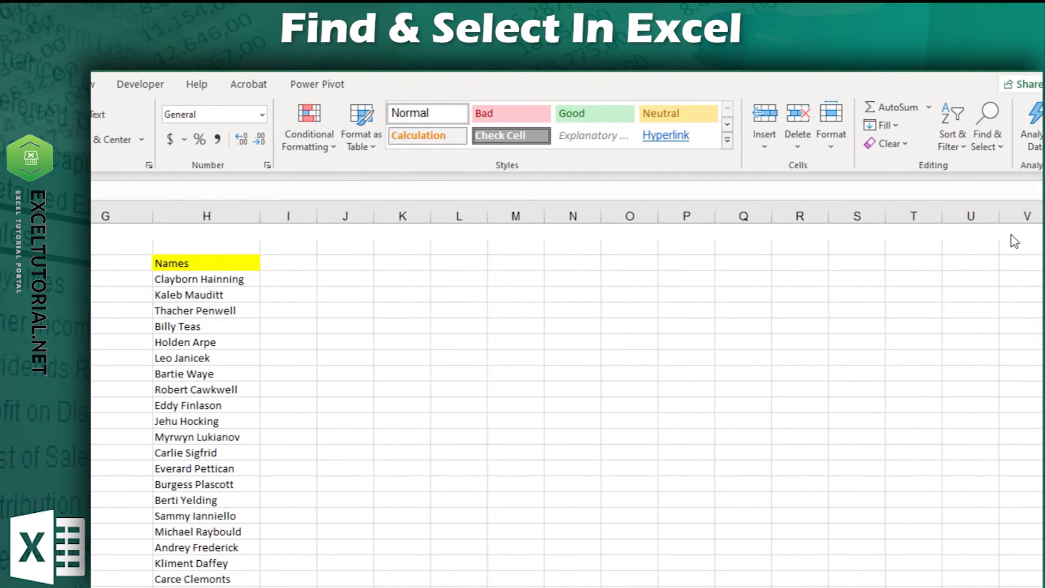
pyautogui.moveTo(815, 263); pyautogui.dragTo(638, 249)
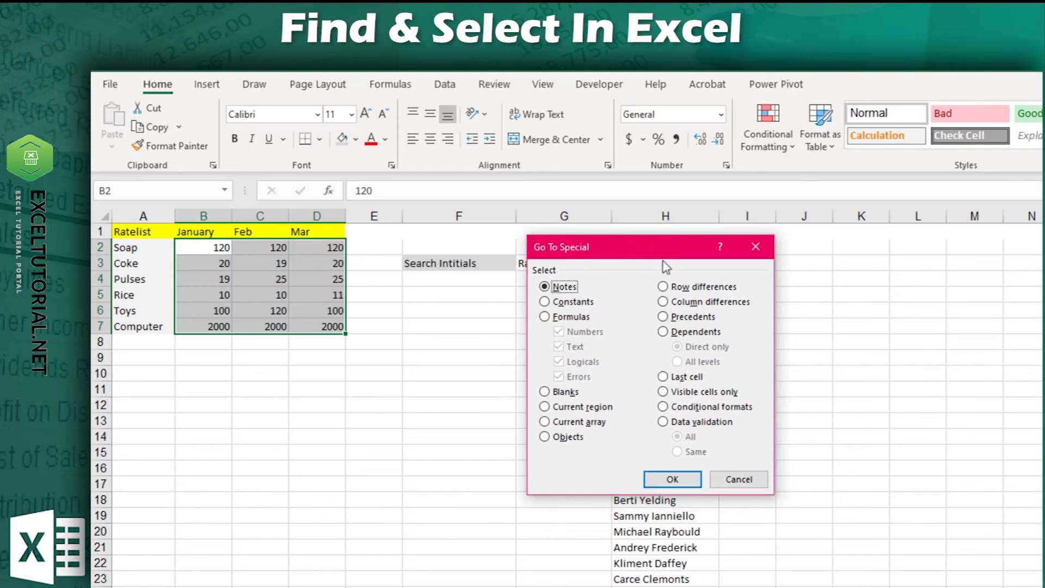
pyautogui.click(708, 290)
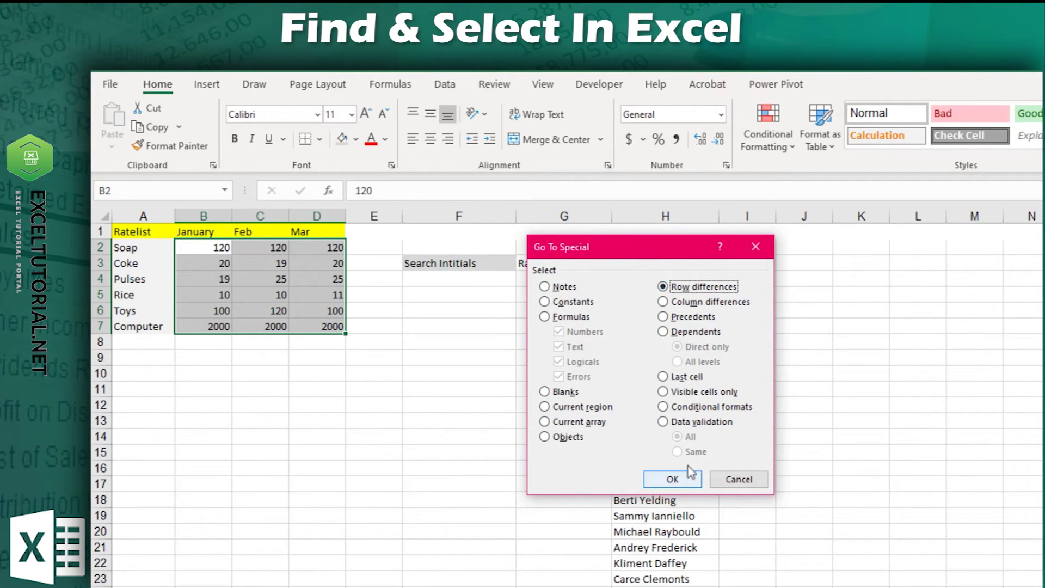
pyautogui.click(690, 481)
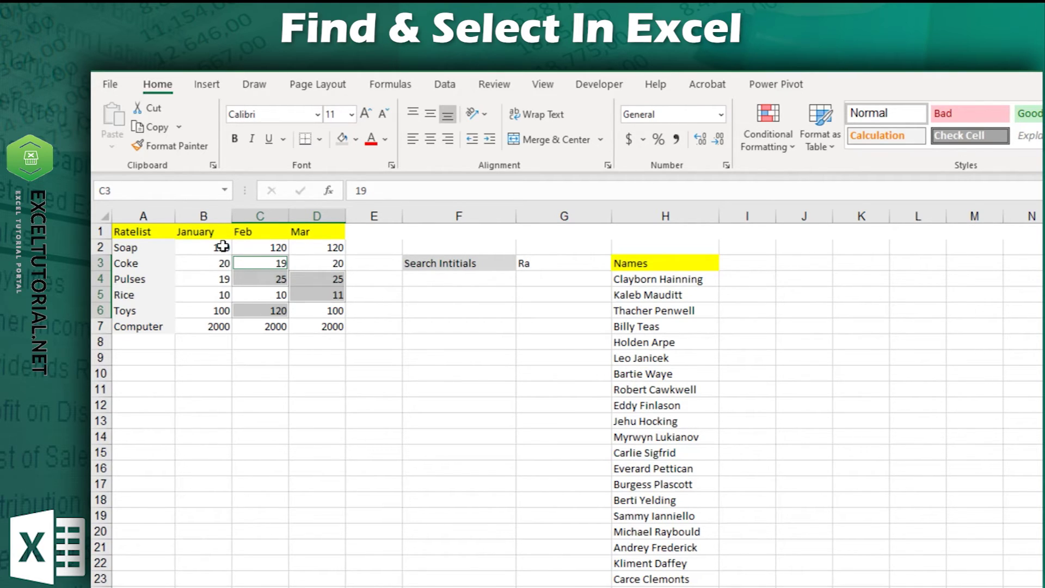
# Fill the selected row-difference cells with light orange and deselect them
pyautogui.click(357, 139)
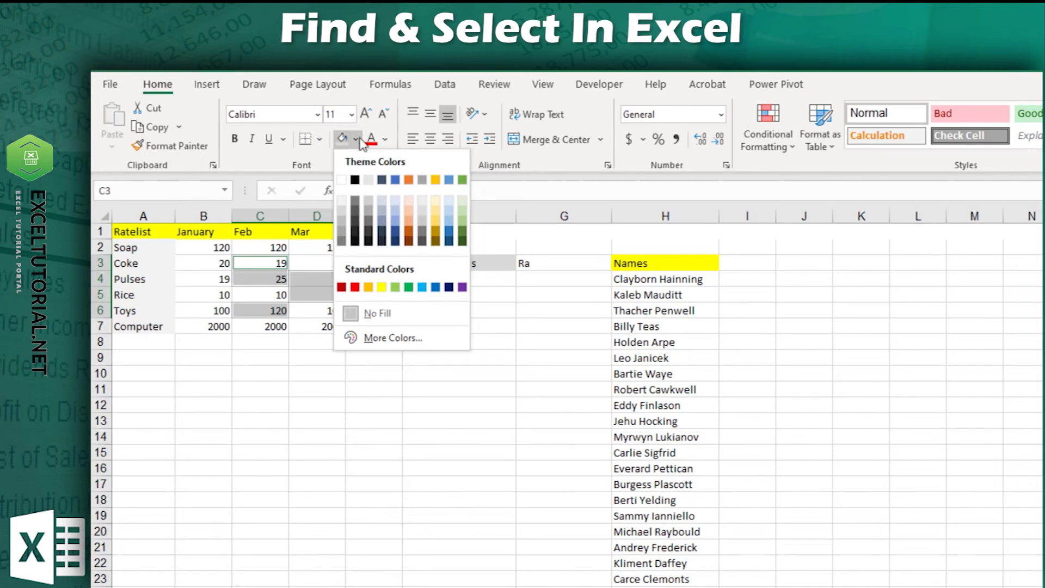
pyautogui.click(410, 216)
pyautogui.click(325, 324)
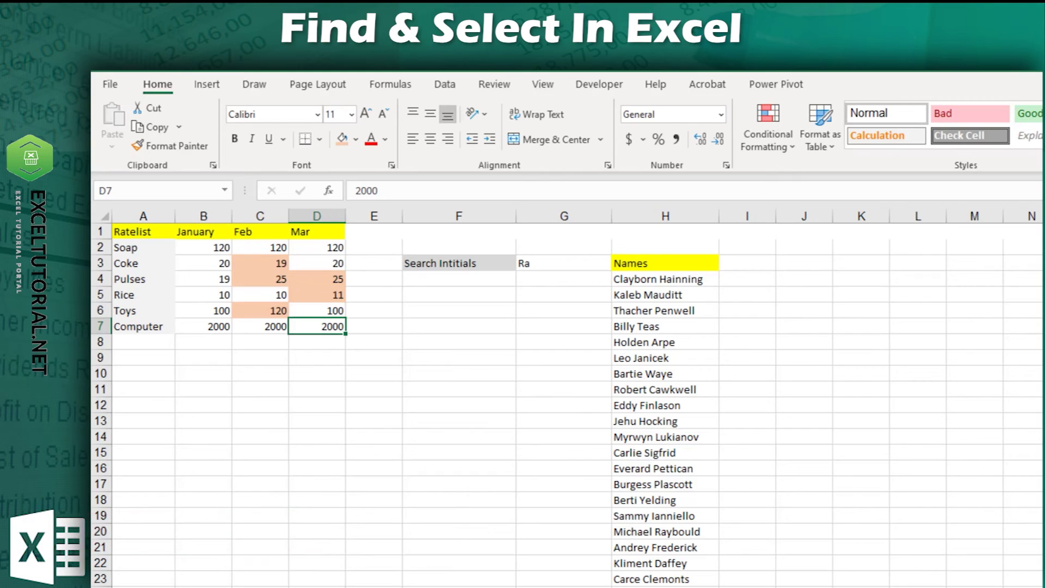
# Review the Column differences option in Go To Special without applying it
pyautogui.click(225, 262)
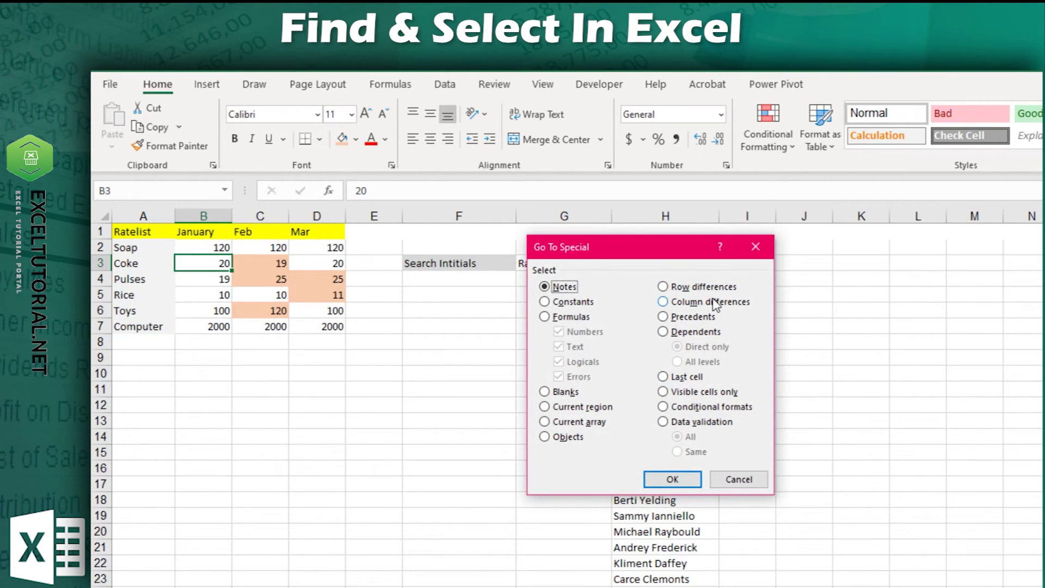
pyautogui.click(740, 481)
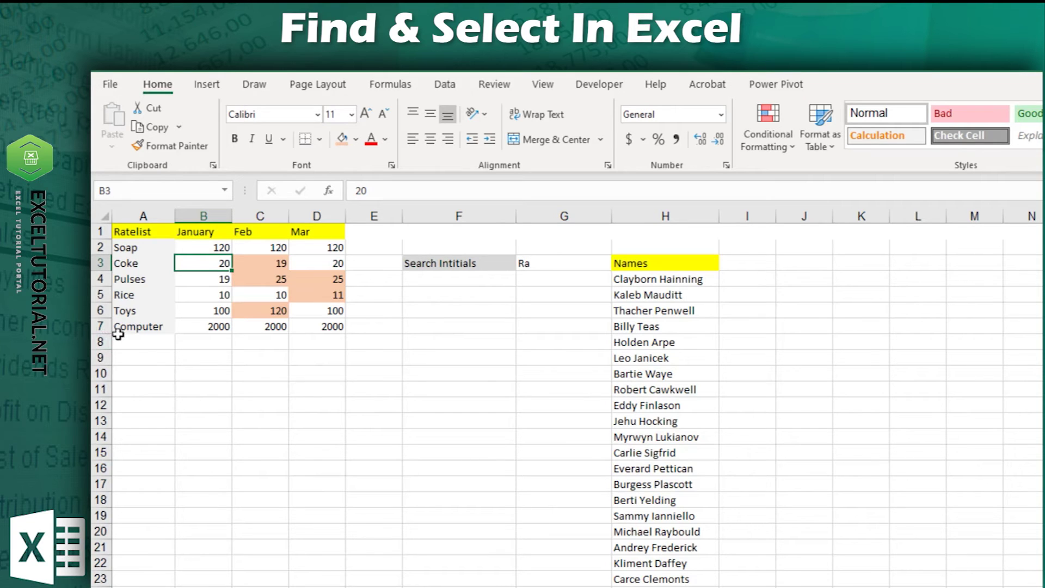
# Add a "Unit" row to the Ratelist table in row 8 with a rate of 100 for January, Feb and Mar
pyautogui.click(138, 342)
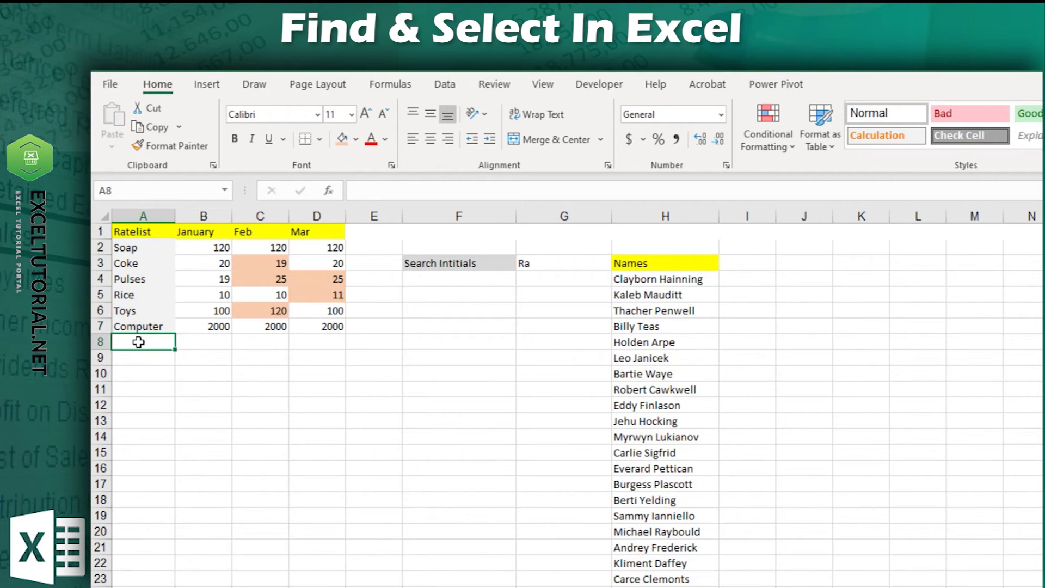
pyautogui.doubleClick(150, 342)
pyautogui.write('Unit')
pyautogui.press('Tab')
pyautogui.write('100')
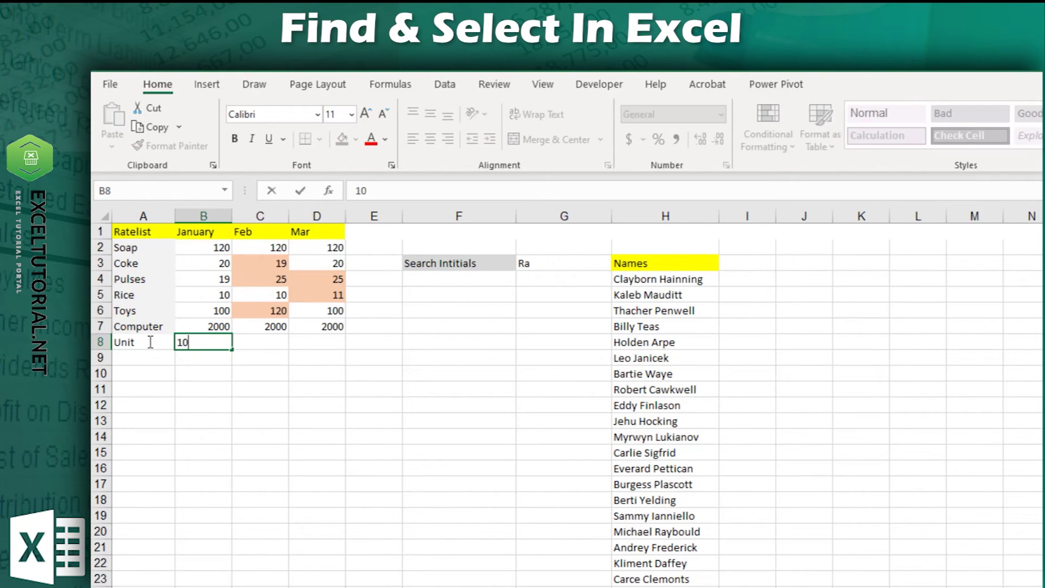
pyautogui.press('Tab')
pyautogui.write('100')
pyautogui.press('Tab')
pyautogui.write('100')
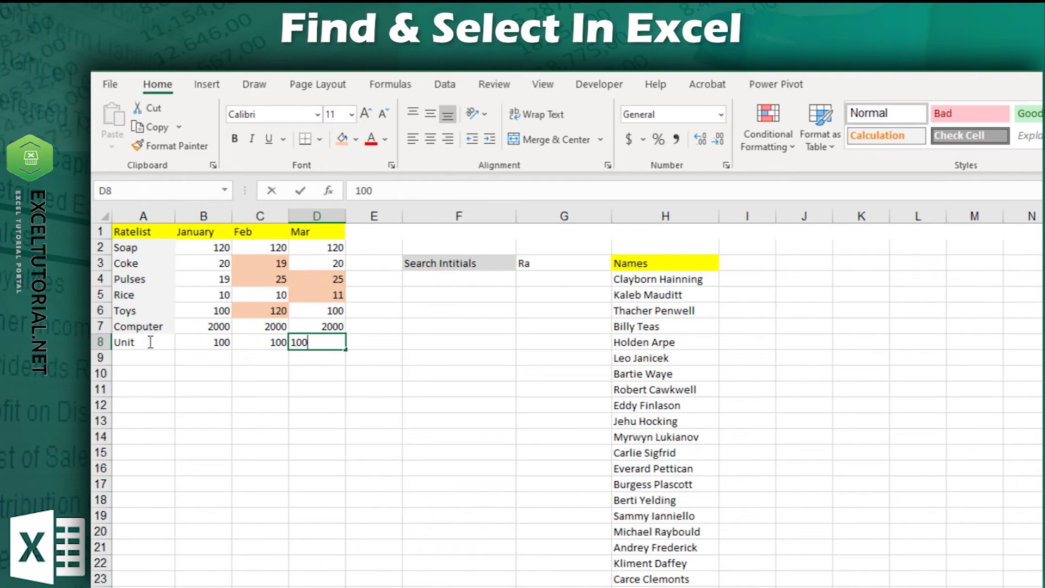
# Commit the last rate entry and hide row 8 containing the Unit item
pyautogui.click(151, 343)
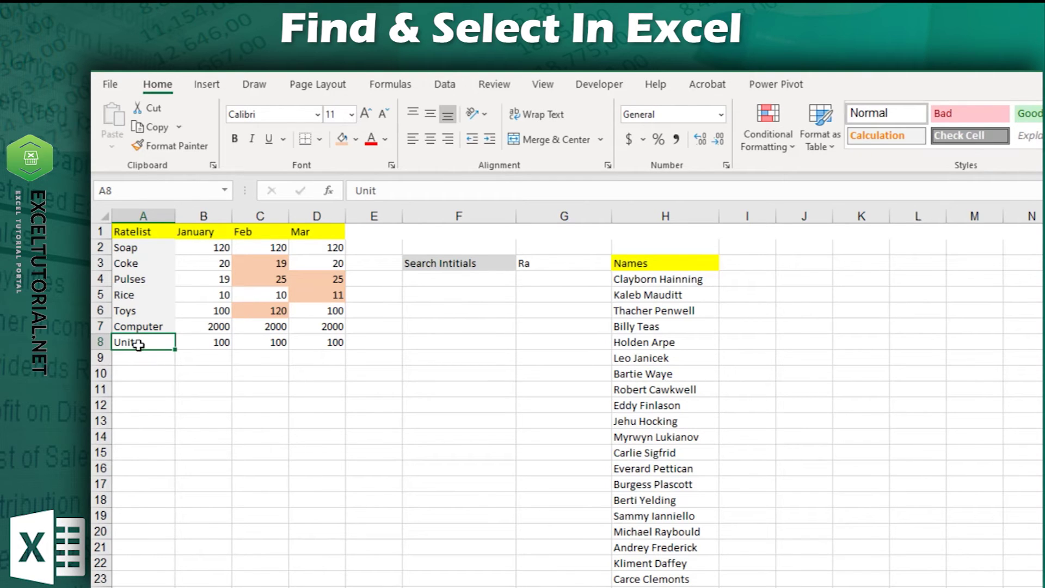
pyautogui.rightClick(102, 343)
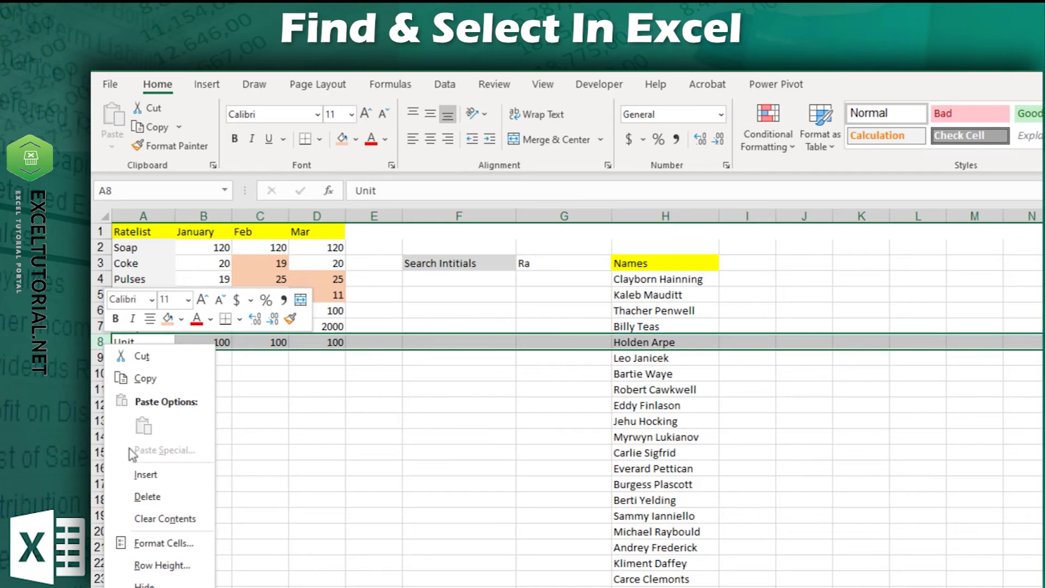
pyautogui.click(146, 585)
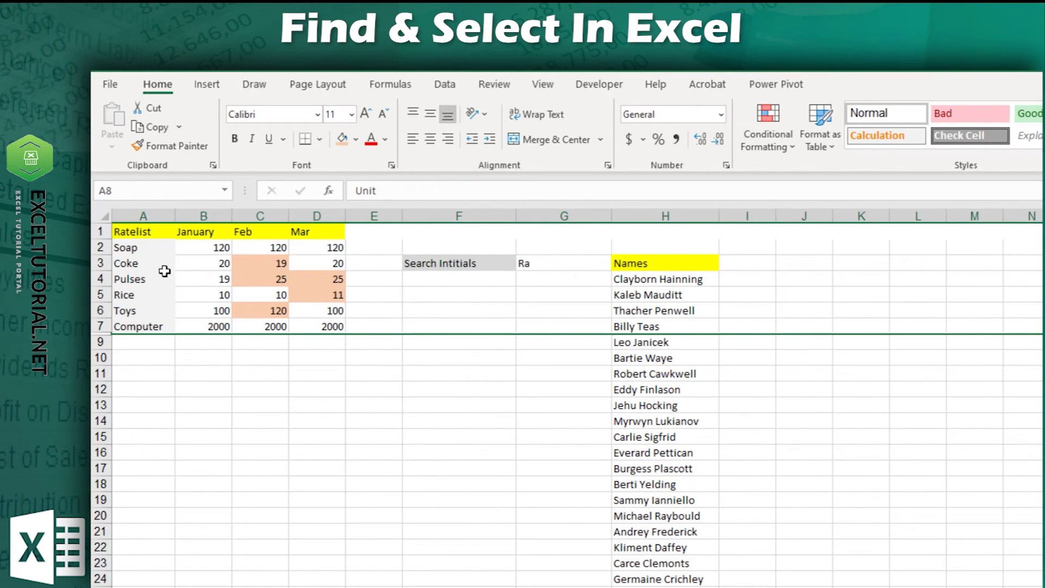
# Copy the range A1:D9 including hidden row 8 to A14, and undo the paste
pyautogui.moveTo(136, 231); pyautogui.dragTo(331, 341)
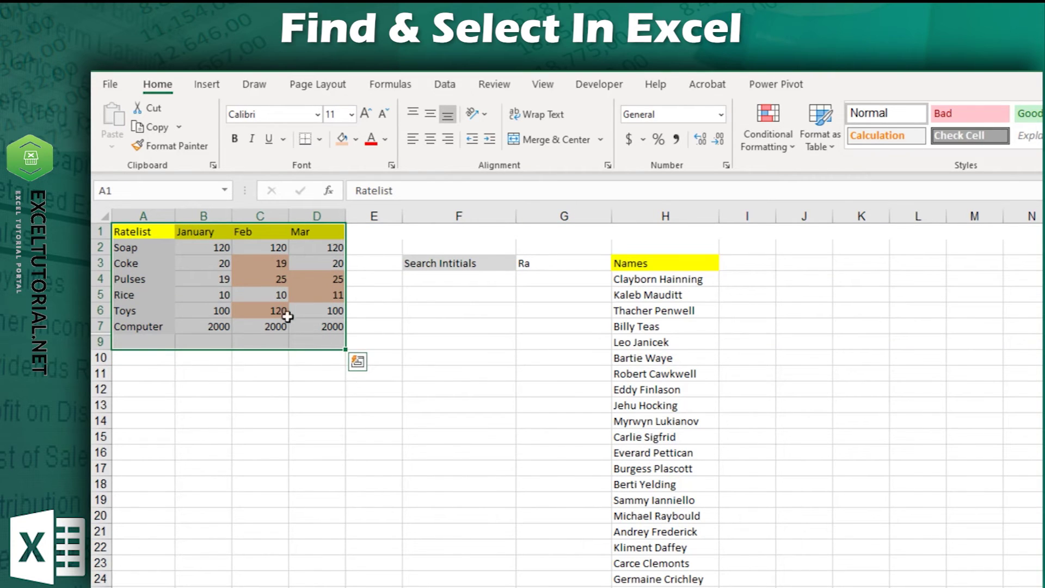
pyautogui.hotkey('ctrl', 'c')
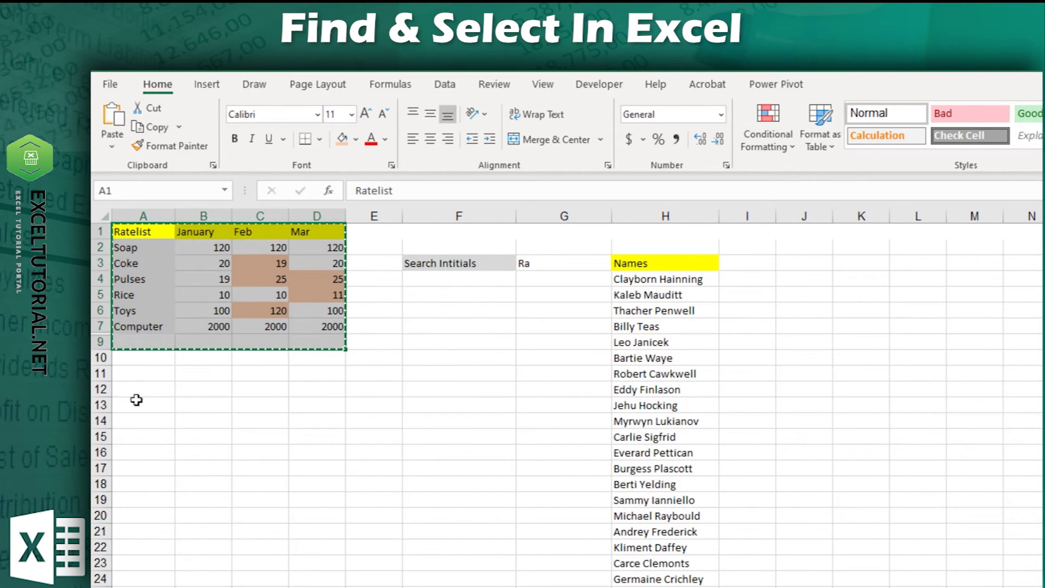
pyautogui.click(127, 414)
pyautogui.hotkey('ctrl', 'v')
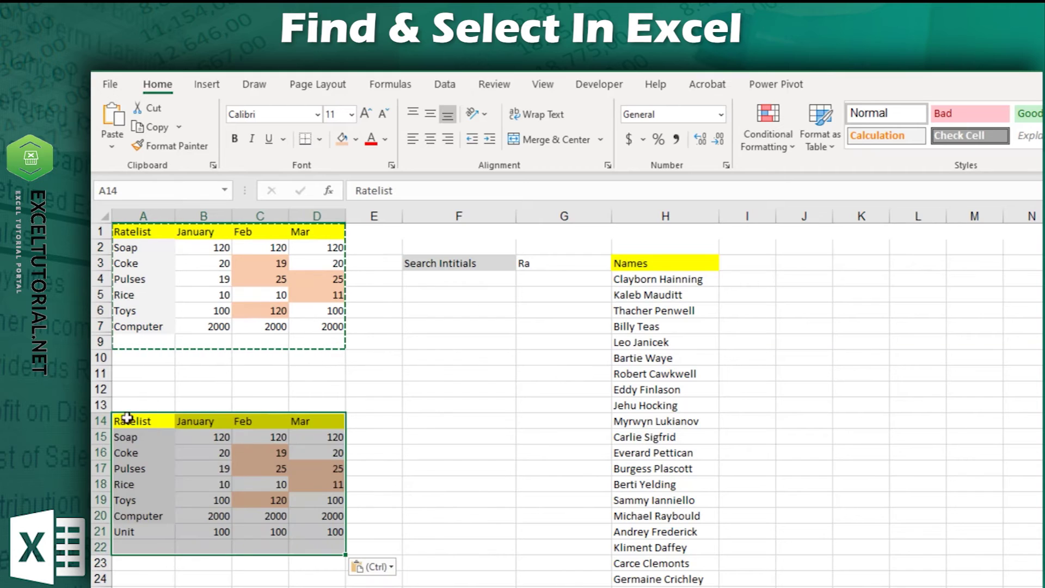
pyautogui.click(144, 556)
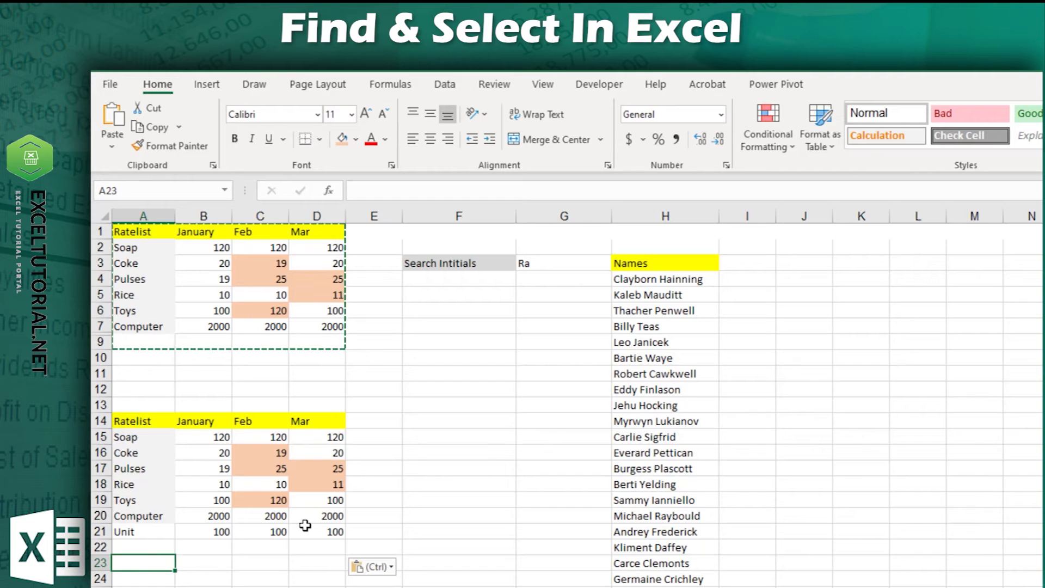
pyautogui.hotkey('ctrl', 'z')
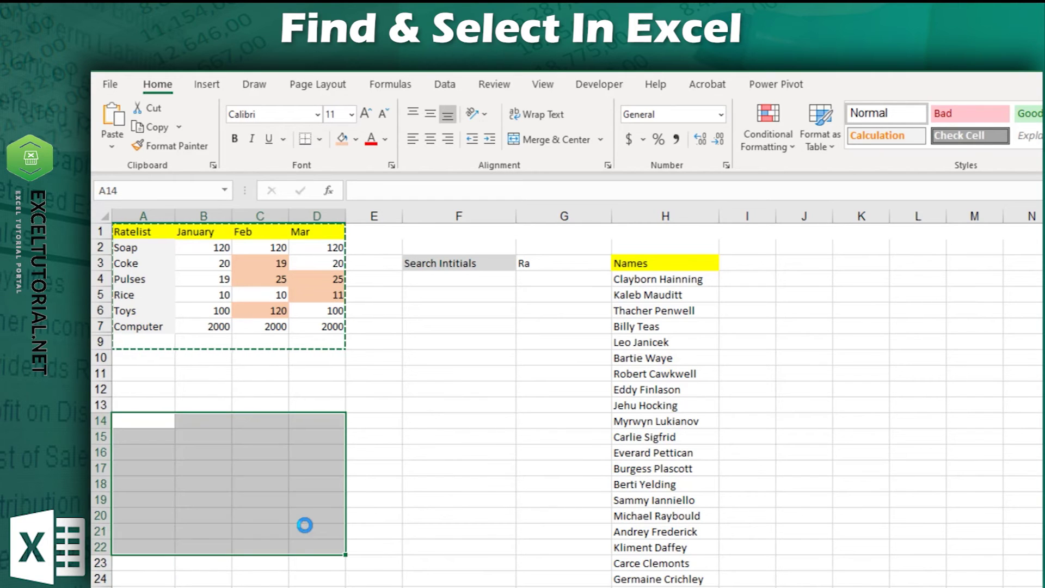
# Try to select visible cells only with Go To Special while only cell B12 is selected
pyautogui.click(189, 385)
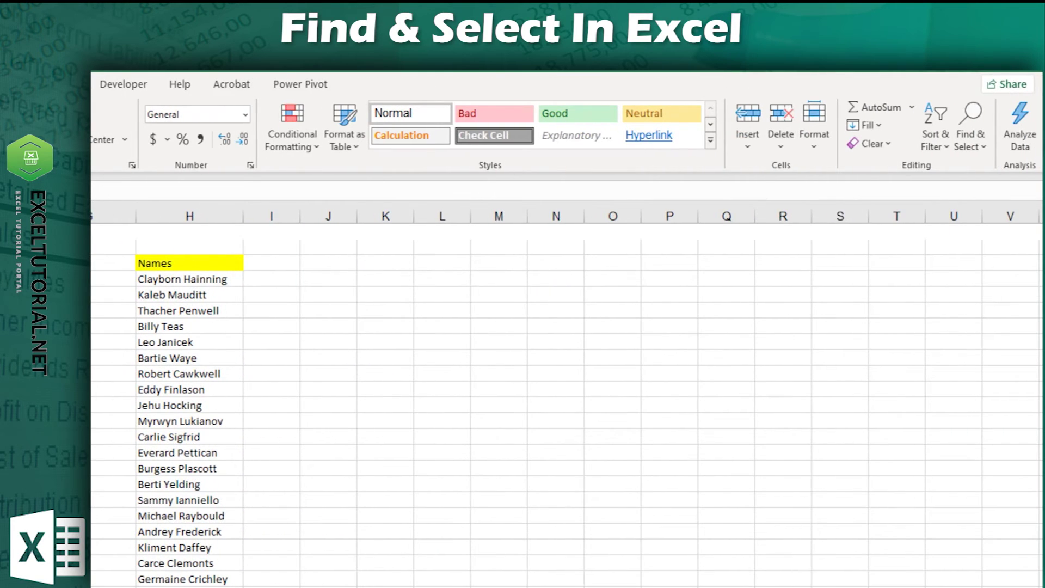
pyautogui.click(972, 134)
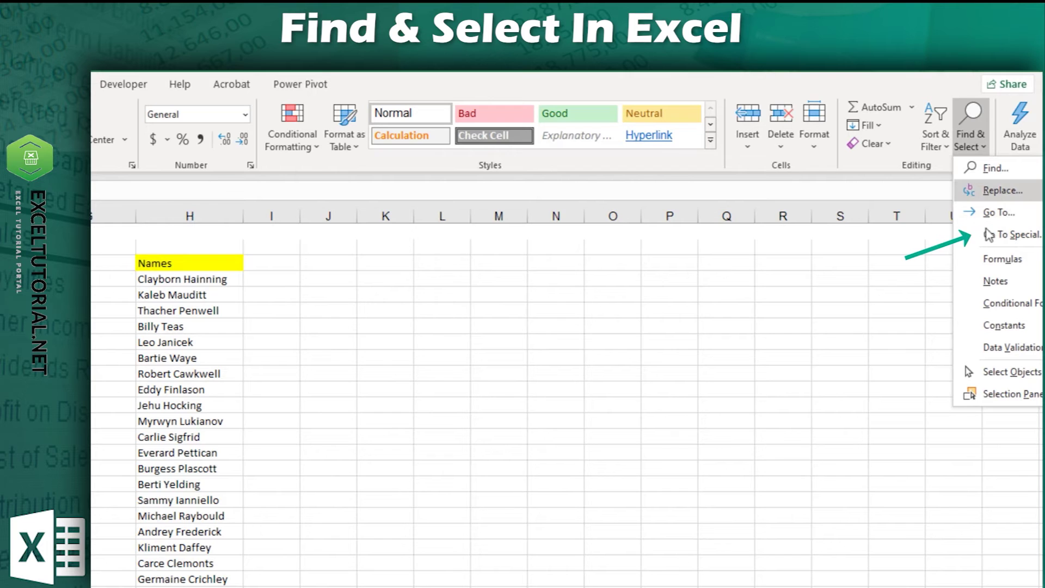
pyautogui.click(1013, 235)
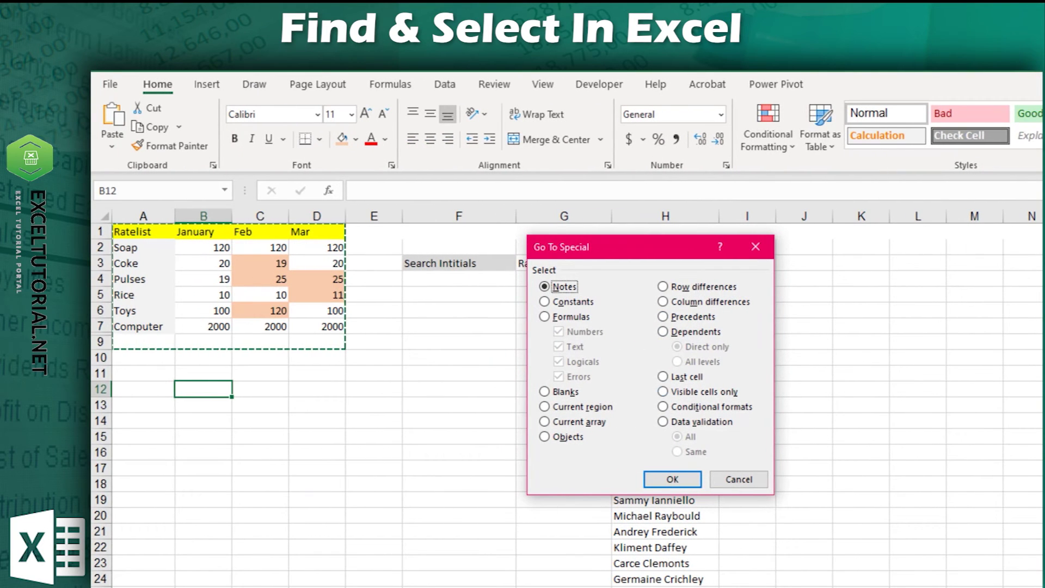
pyautogui.click(719, 392)
pyautogui.click(660, 482)
pyautogui.click(364, 324)
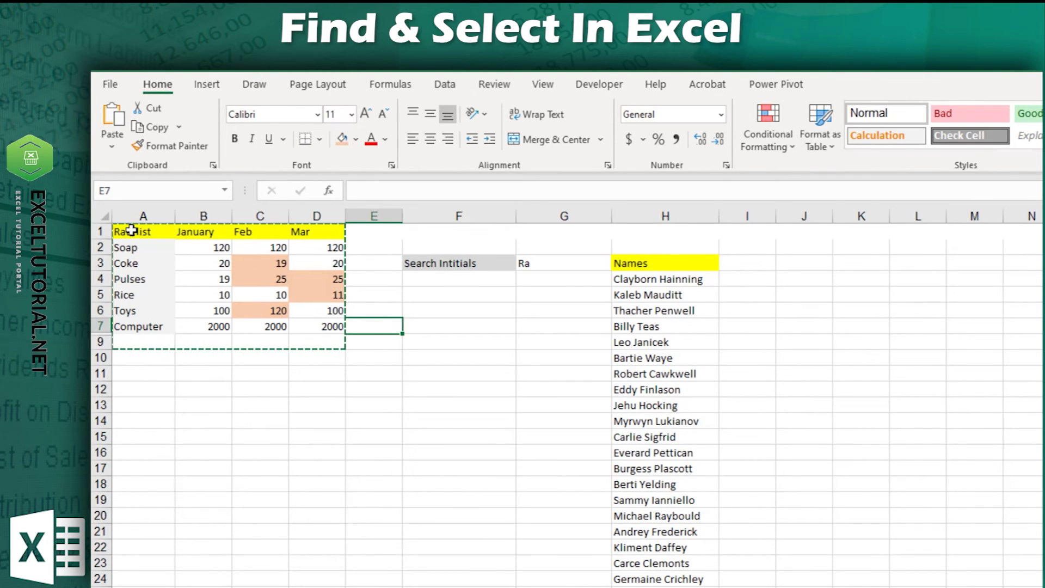
# Select only the visible cells of A1:D9 using Go To Special with Visible cells only, and copy them
pyautogui.moveTo(131, 231); pyautogui.dragTo(278, 294)
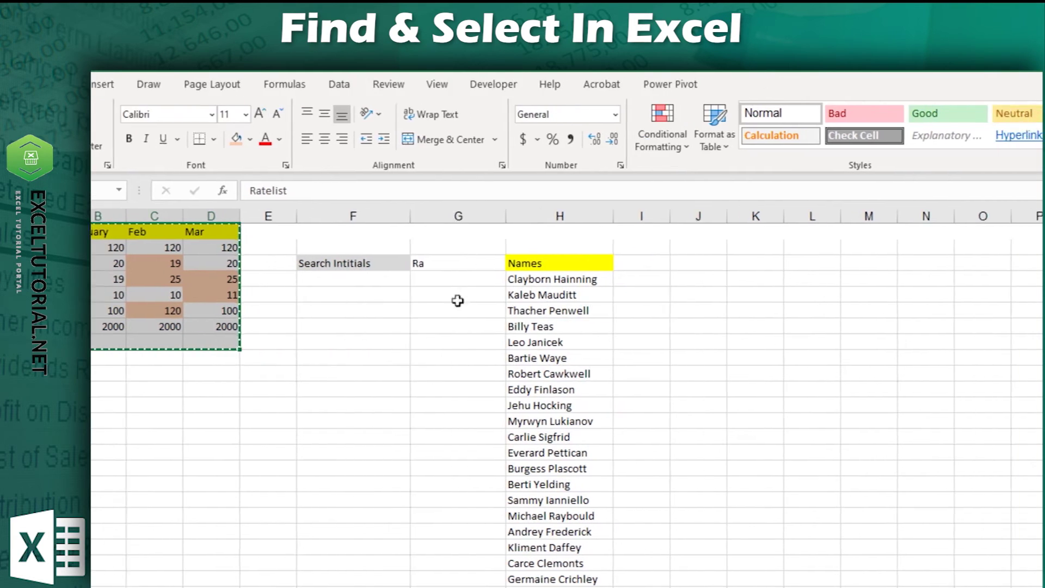
pyautogui.click(972, 133)
pyautogui.click(1001, 233)
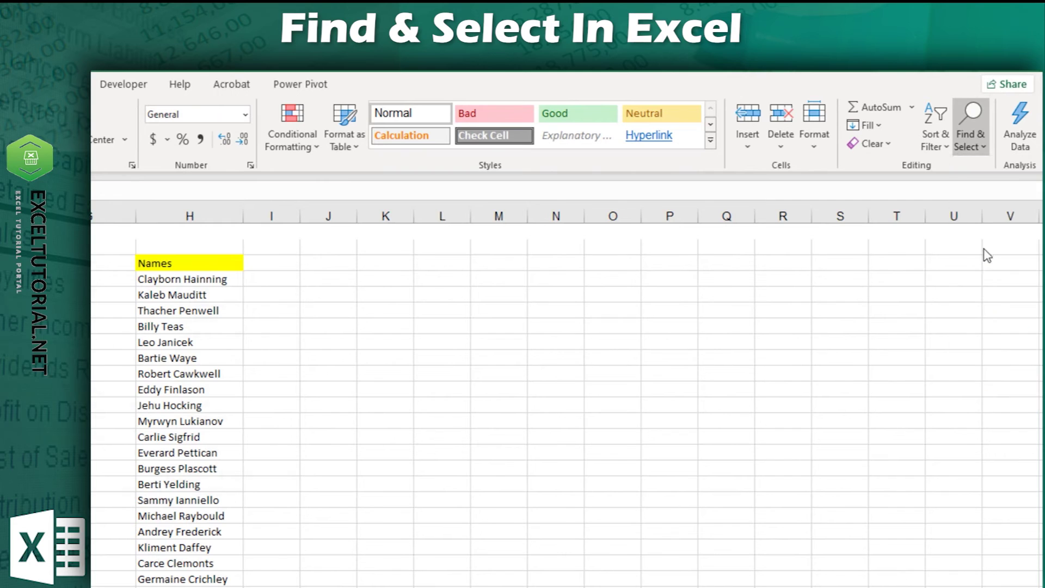
pyautogui.click(688, 396)
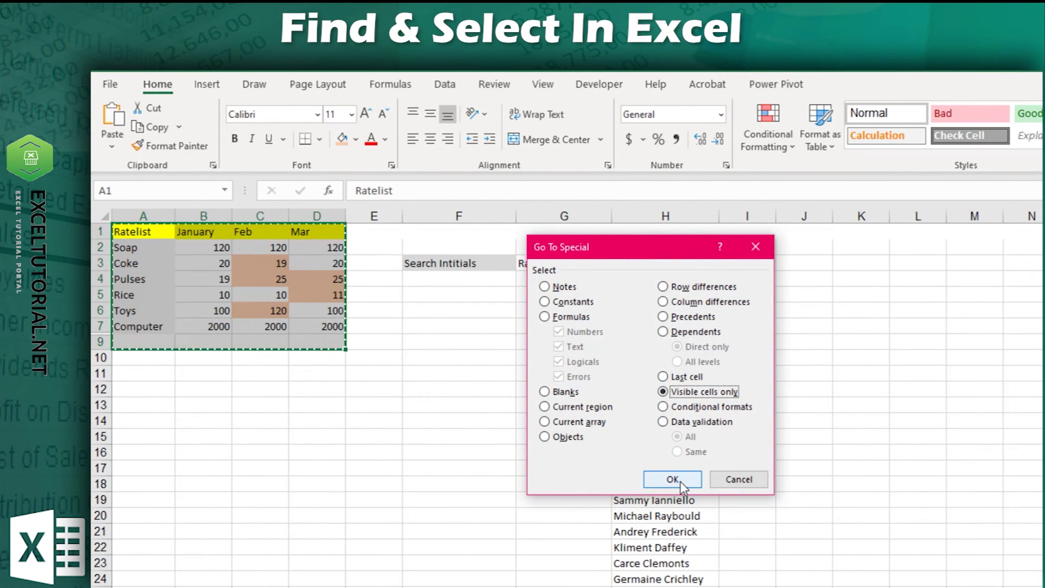
pyautogui.click(681, 481)
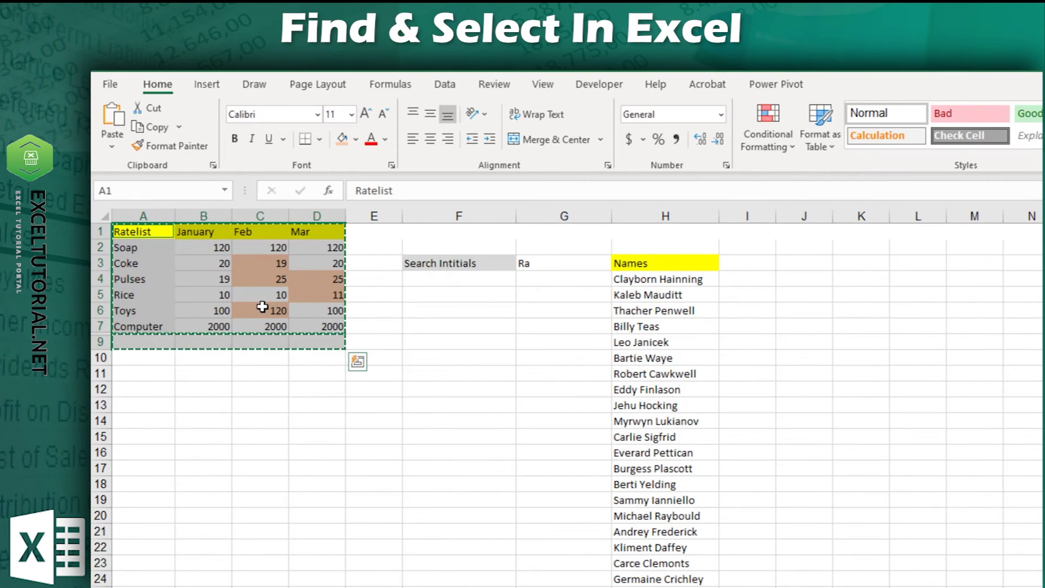
# Paste the copied visible cells at A13, check the row below Computer, and undo the paste
pyautogui.click(132, 411)
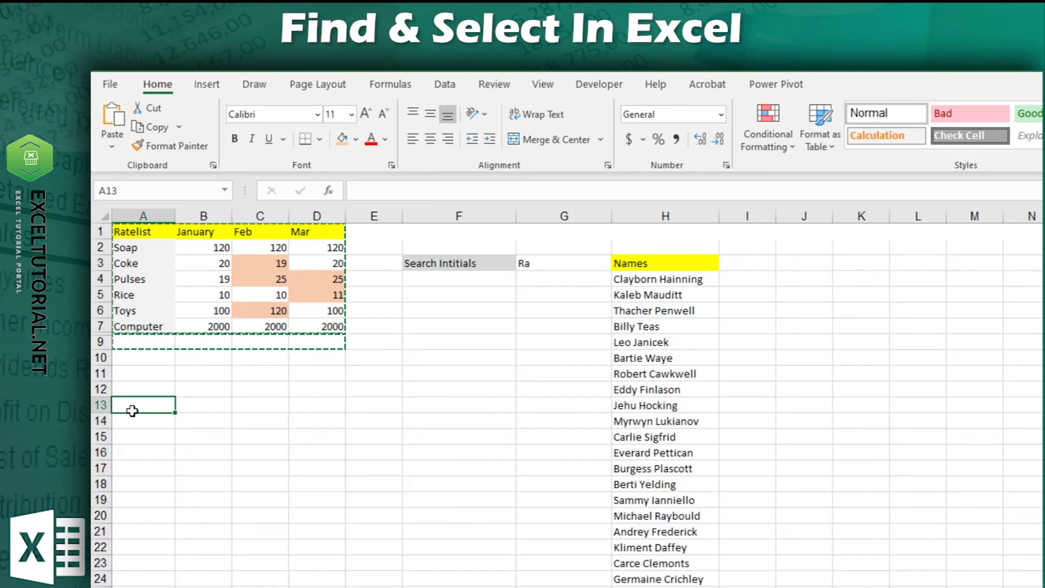
pyautogui.hotkey('ctrl', 'v')
pyautogui.click(173, 531)
pyautogui.moveTo(139, 515); pyautogui.dragTo(315, 515)
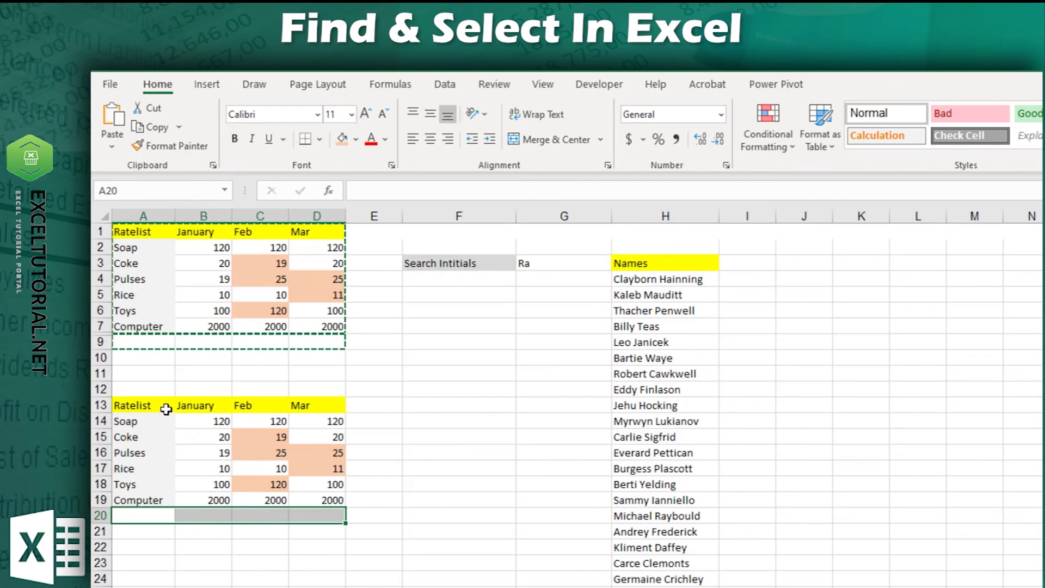
pyautogui.hotkey('ctrl', 'z')
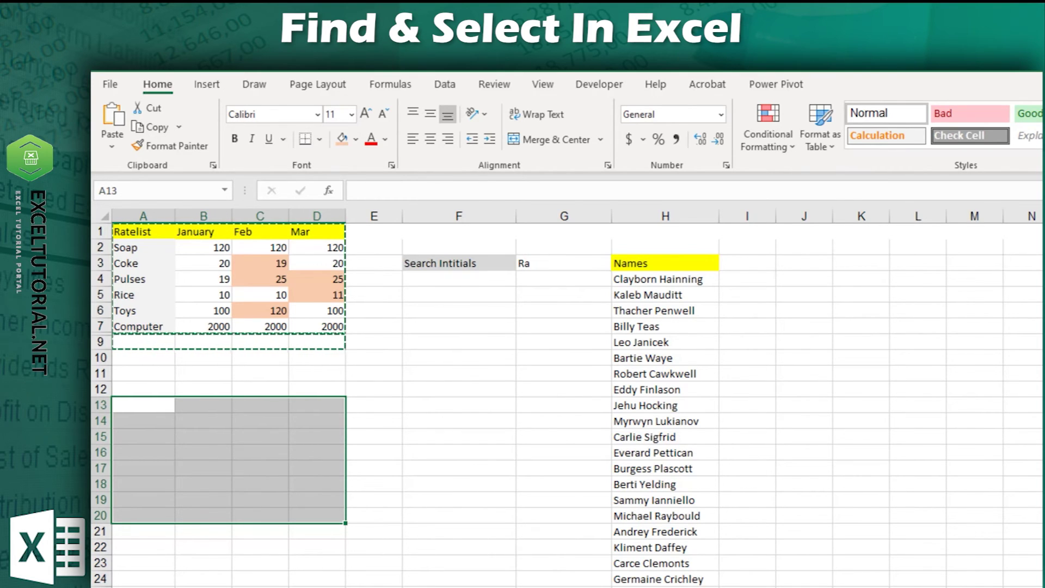
pyautogui.click(543, 281)
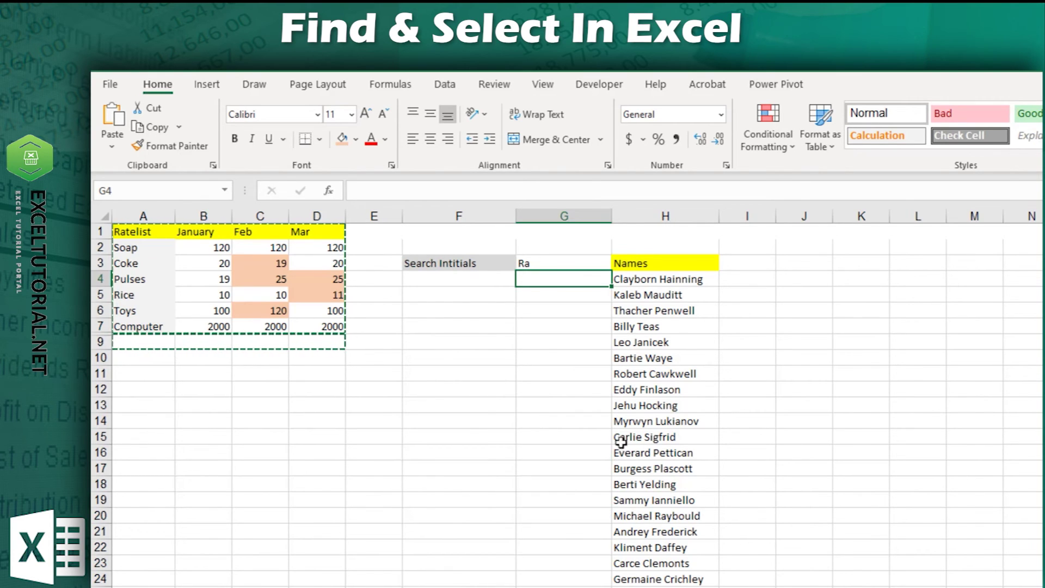
pyautogui.click(652, 280)
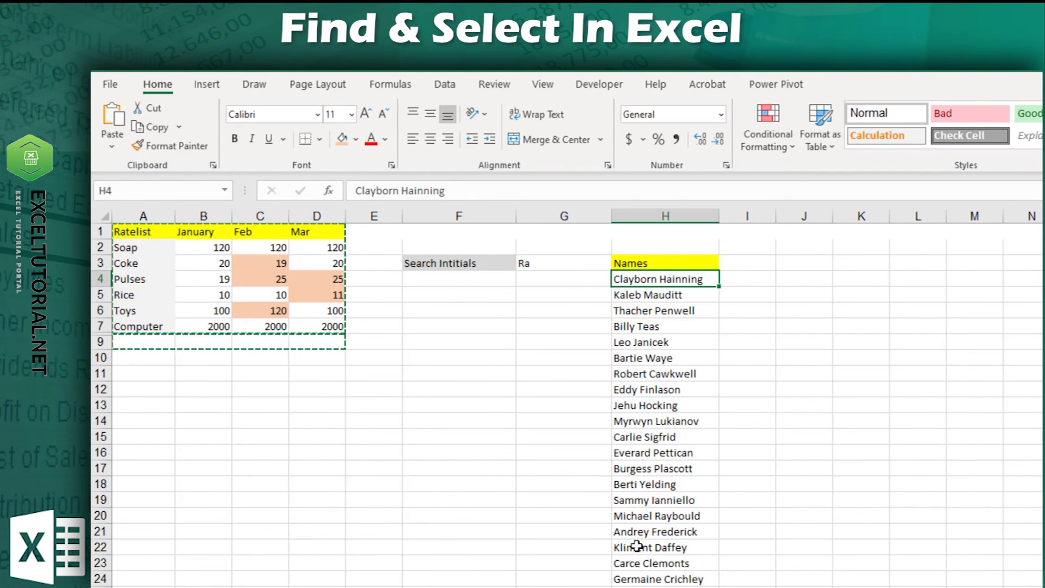
pyautogui.doubleClick(561, 280)
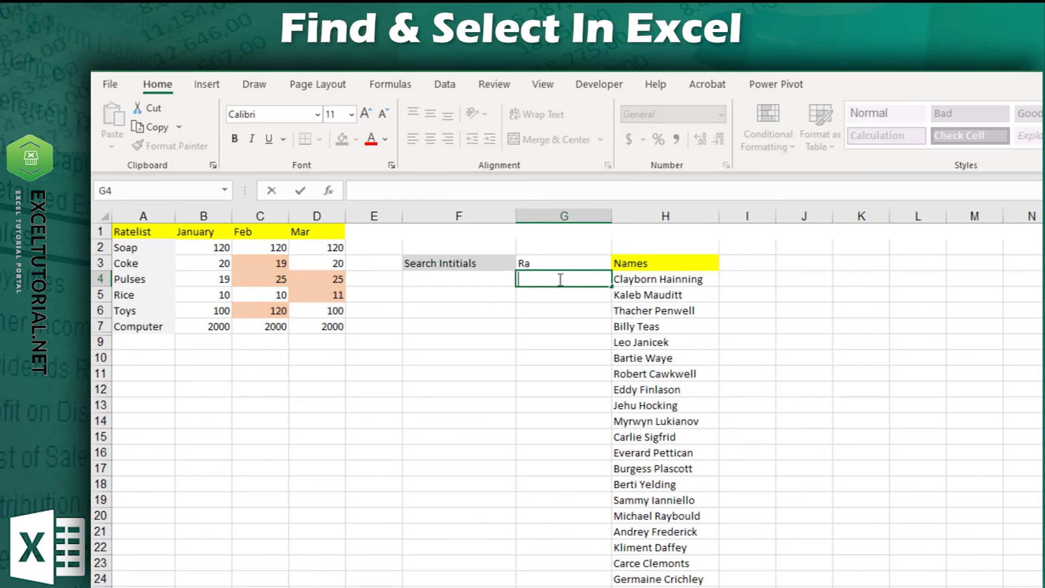
pyautogui.click(549, 263)
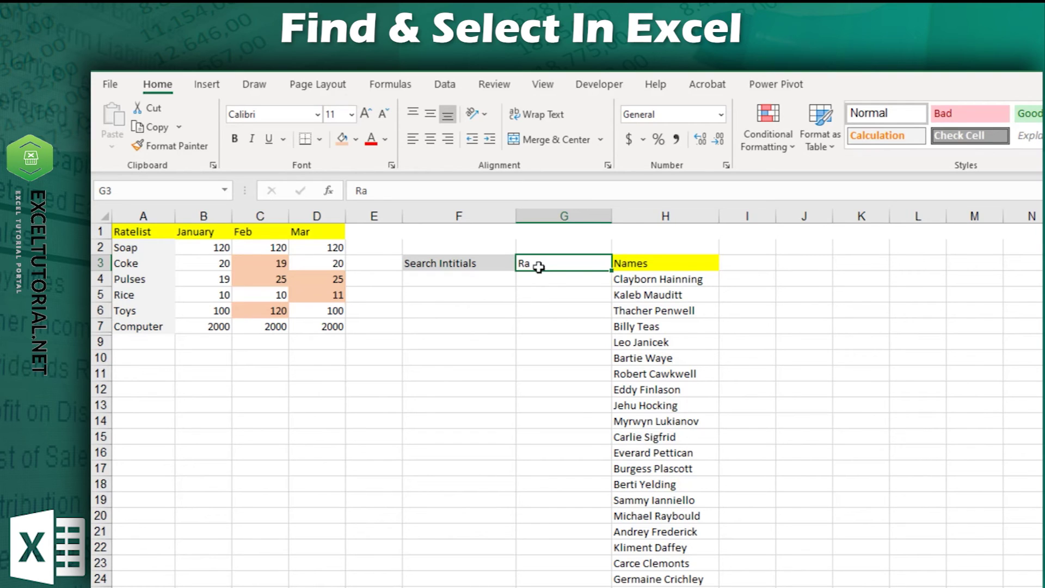
# Enter the formula =SEARCH($G$3,H4) in cell G4 to look for the search initials in the first name
pyautogui.doubleClick(553, 277)
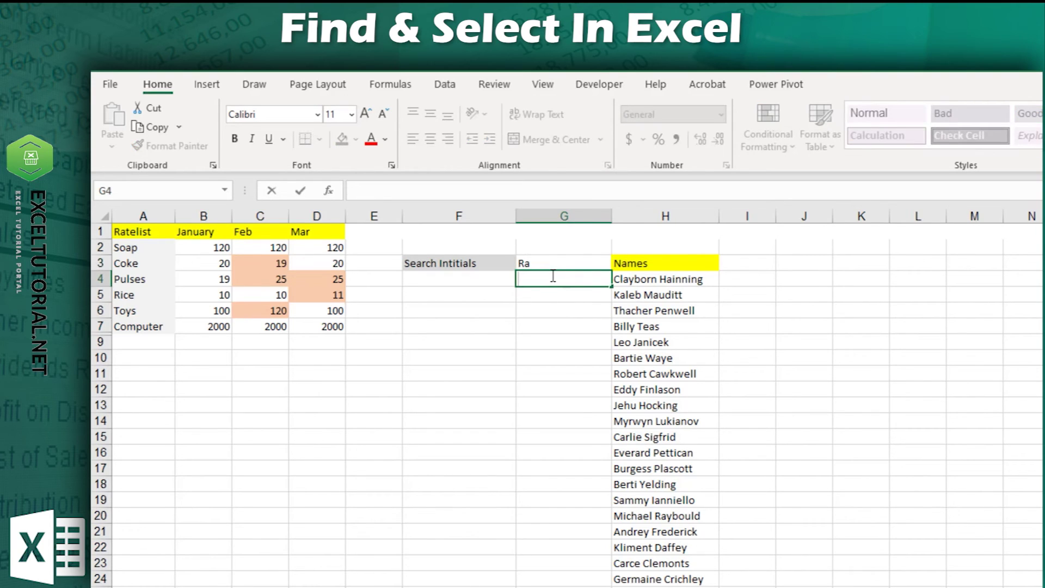
pyautogui.write('=SEARCH')
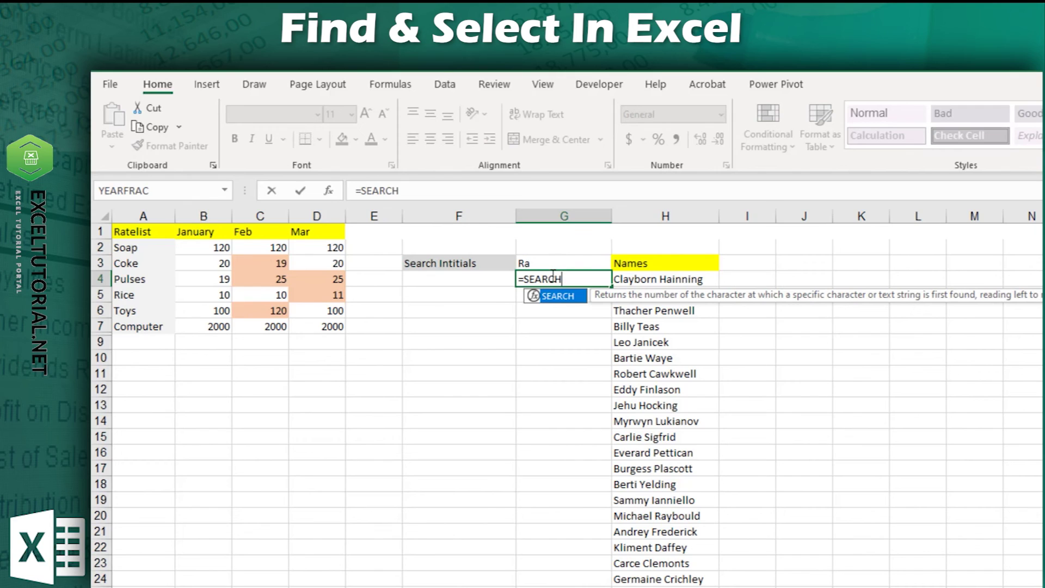
pyautogui.write('(')
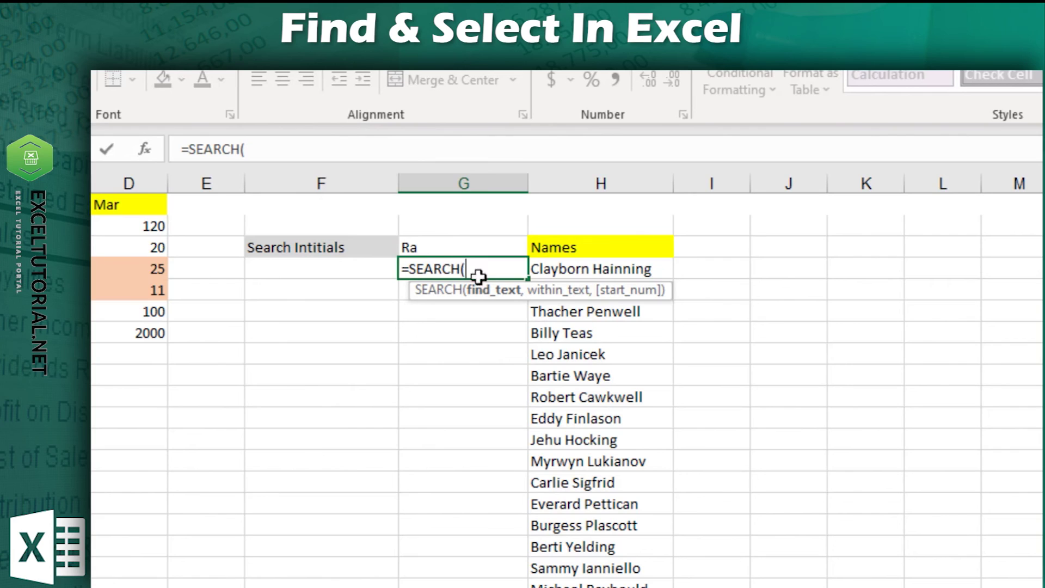
pyautogui.press('Up')
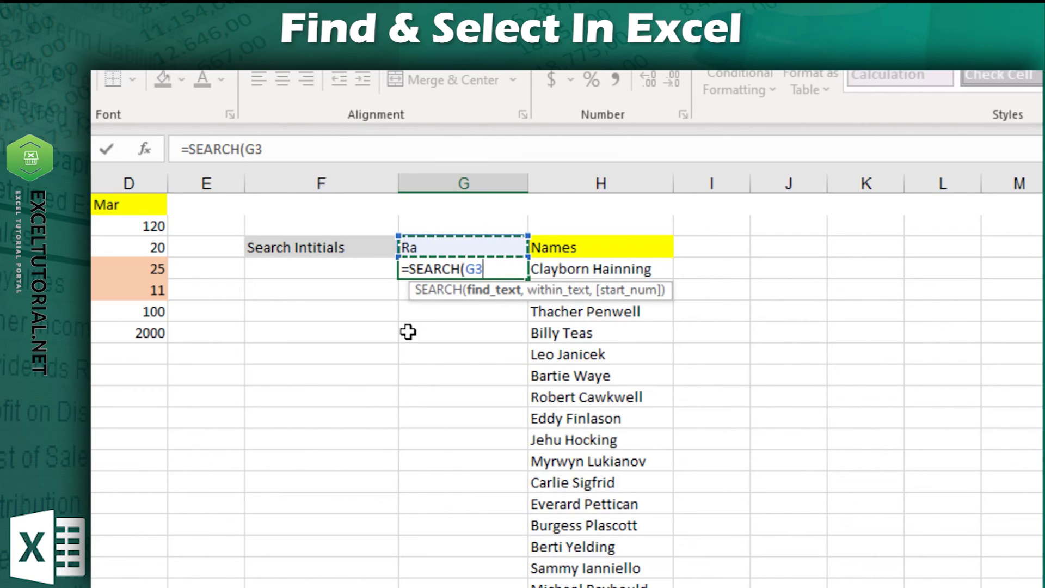
pyautogui.press('F4')
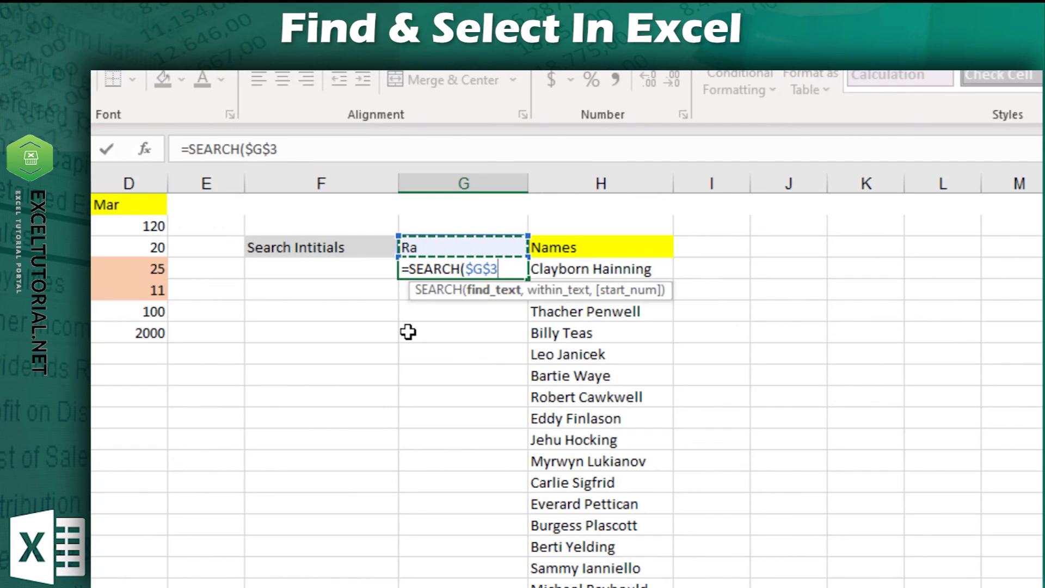
pyautogui.write(',')
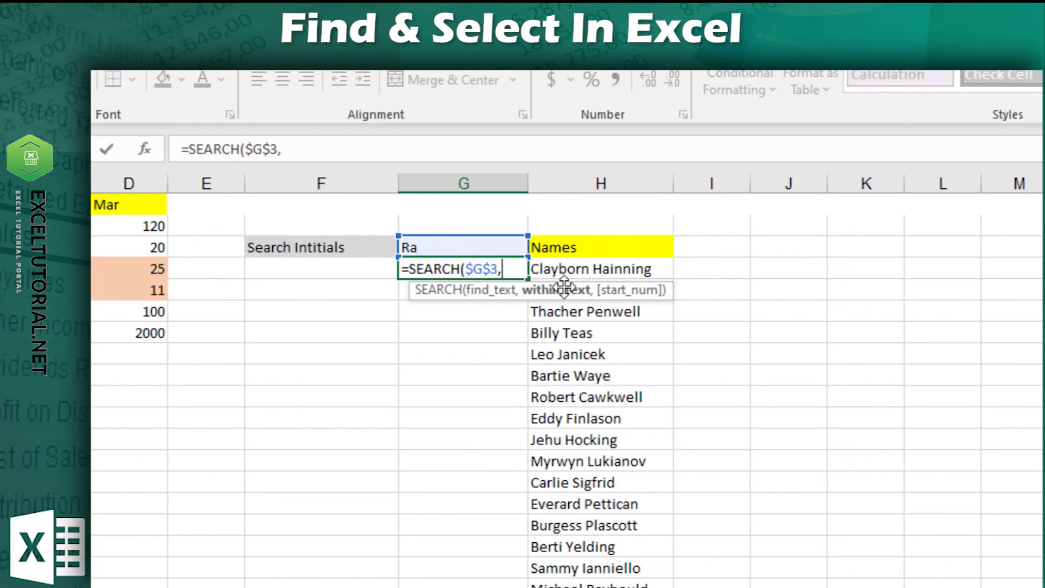
pyautogui.click(601, 270)
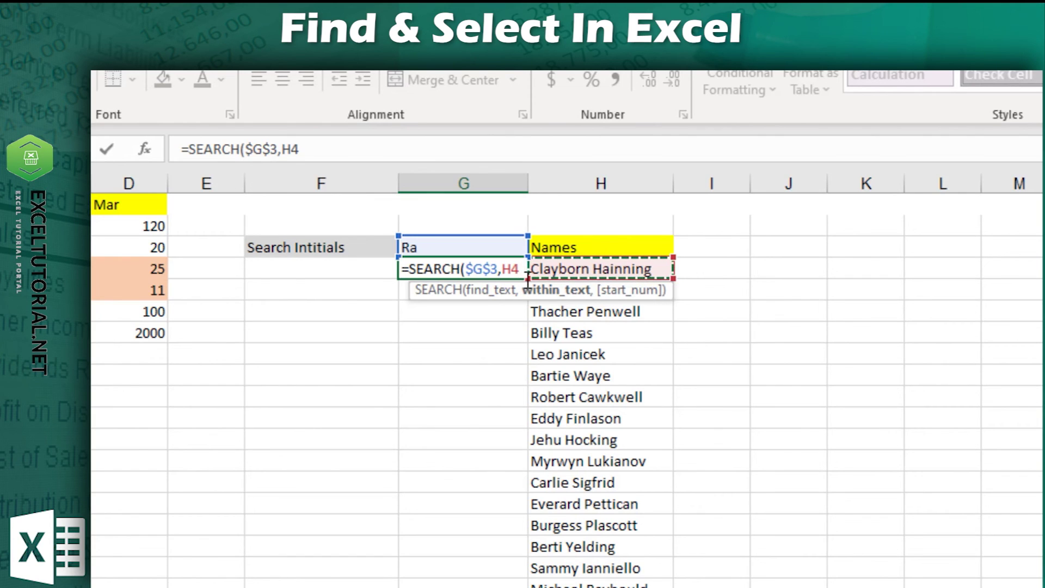
pyautogui.write(')')
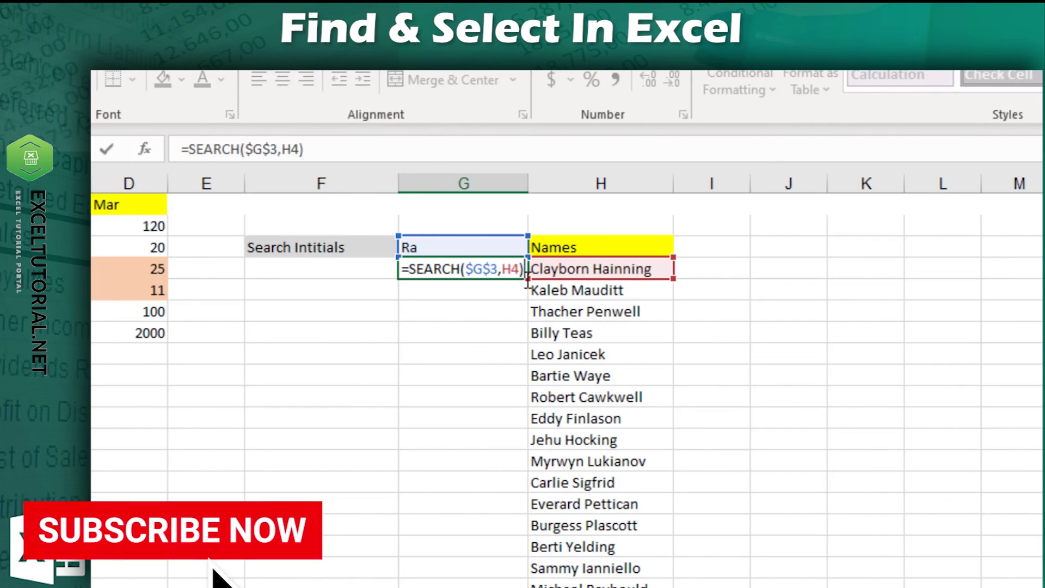
pyautogui.press('Return')
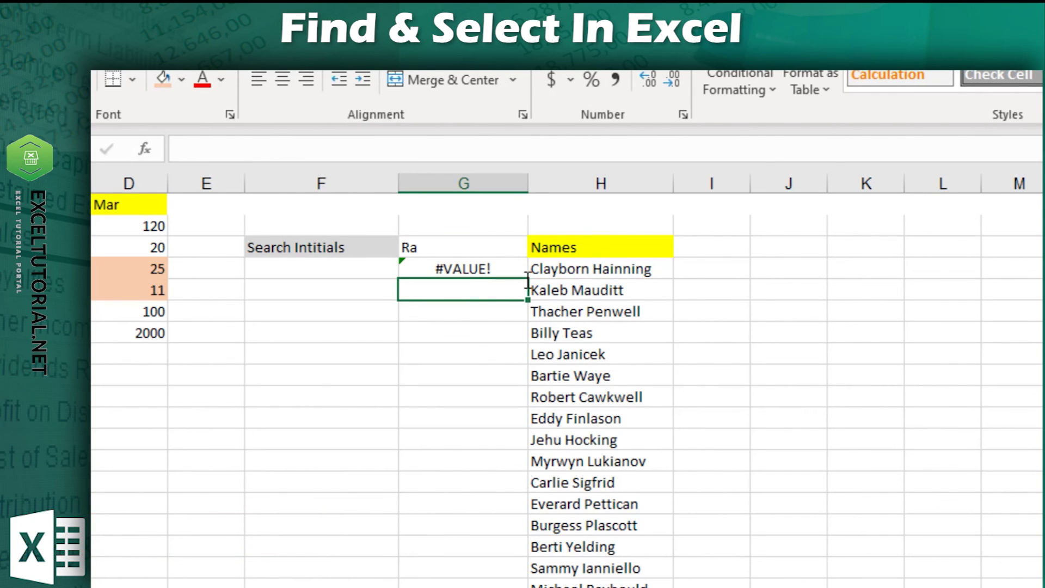
# Fill the SEARCH formula from G4 down alongside the Names list and check the match in row 16
pyautogui.click(494, 268)
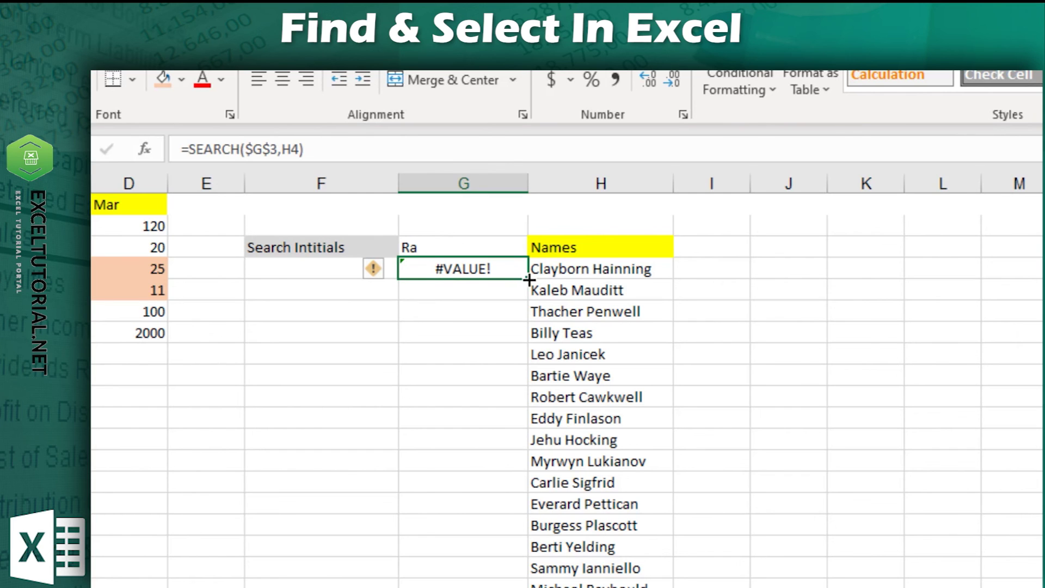
pyautogui.doubleClick(529, 279)
pyautogui.click(473, 525)
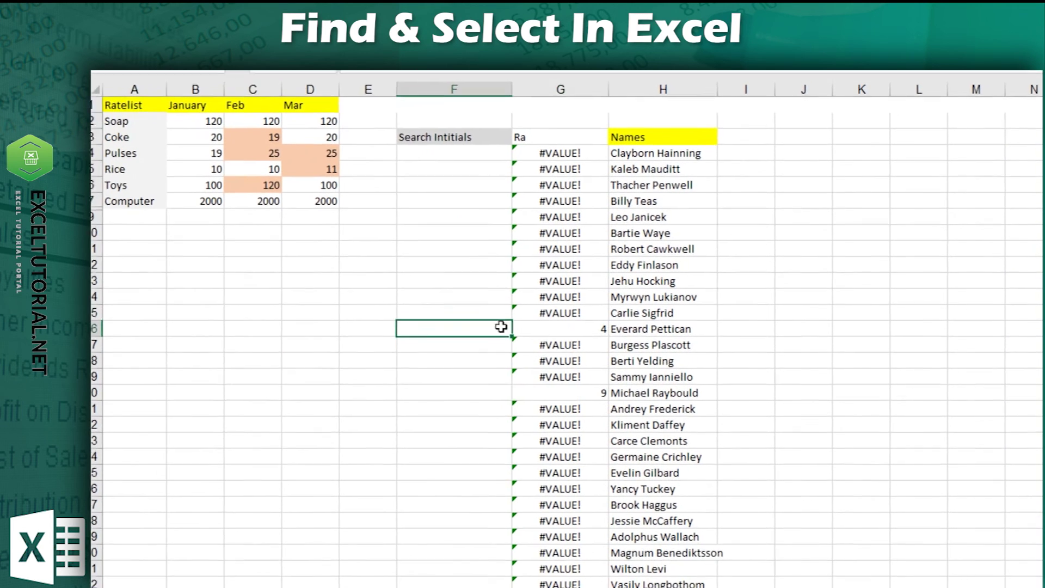
pyautogui.click(566, 325)
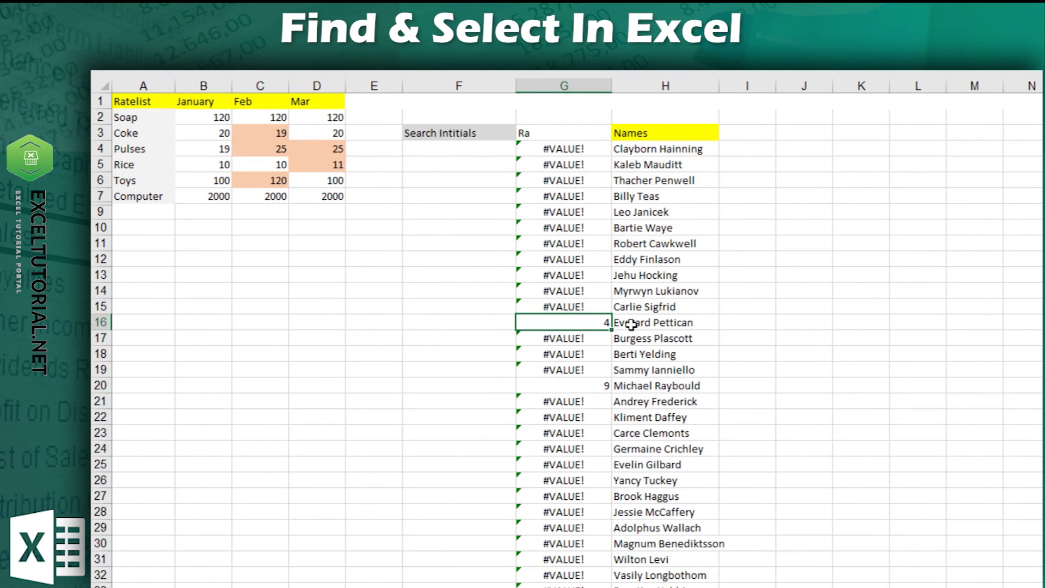
pyautogui.click(631, 325)
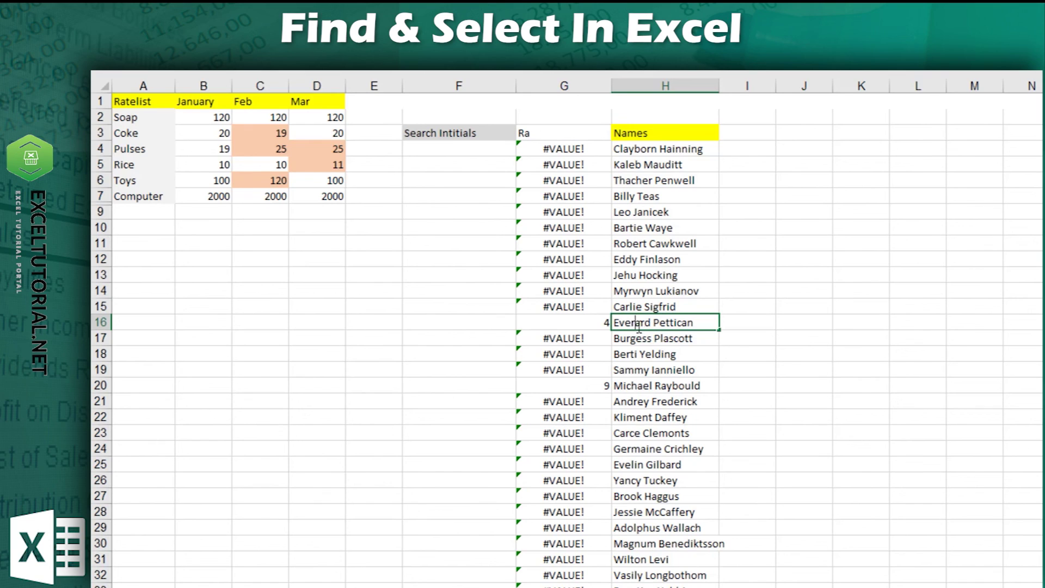
pyautogui.moveTo(614, 323); pyautogui.dragTo(632, 323)
pyautogui.click(640, 397)
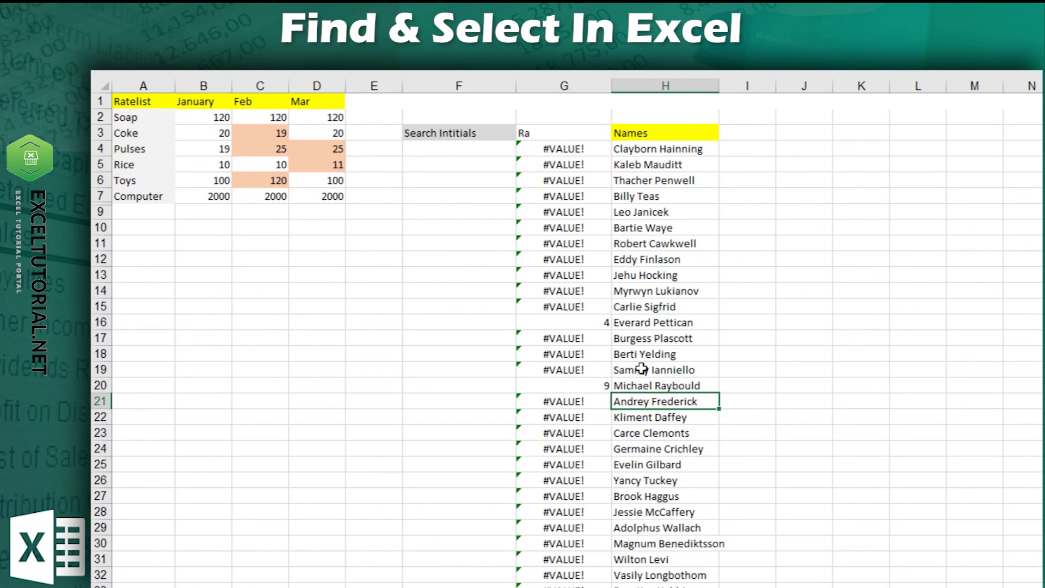
# Wrap the formula in G4 in IFERROR with an empty-text fallback, giving =IFERROR(SEARCH($G$3,H4), "")
pyautogui.doubleClick(576, 148)
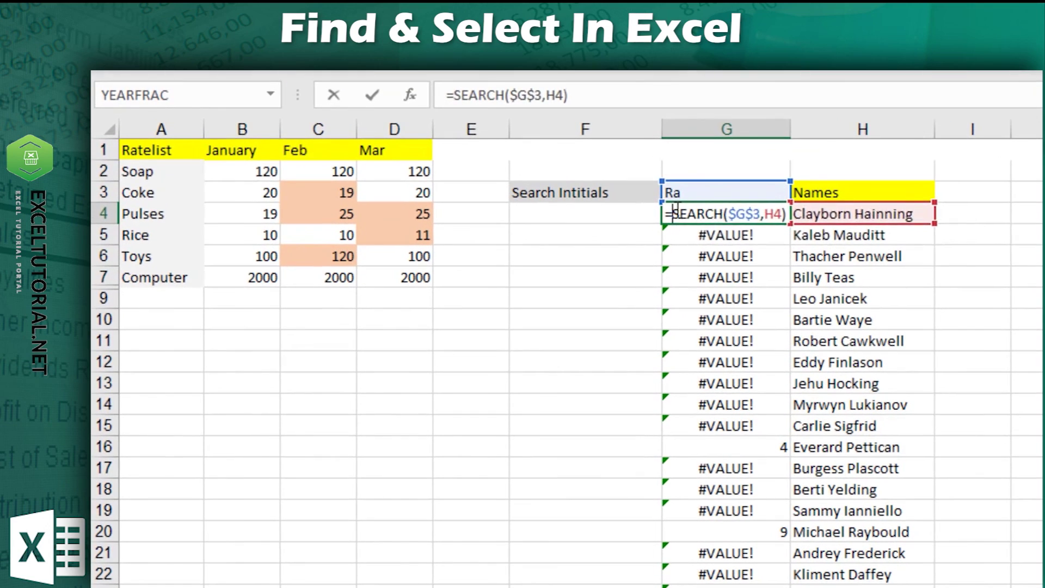
pyautogui.write('IFERROR(')
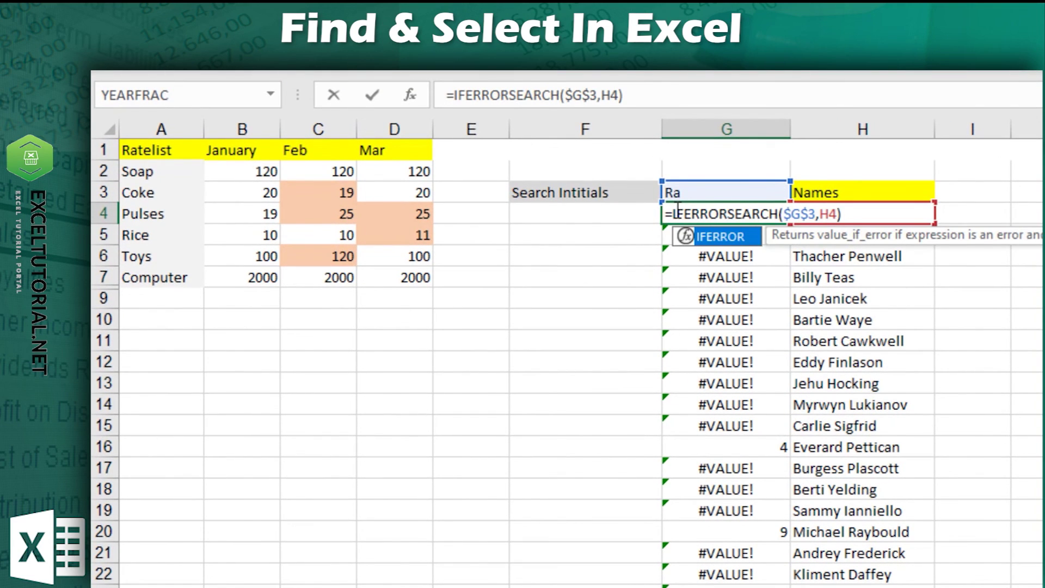
pyautogui.click(856, 214)
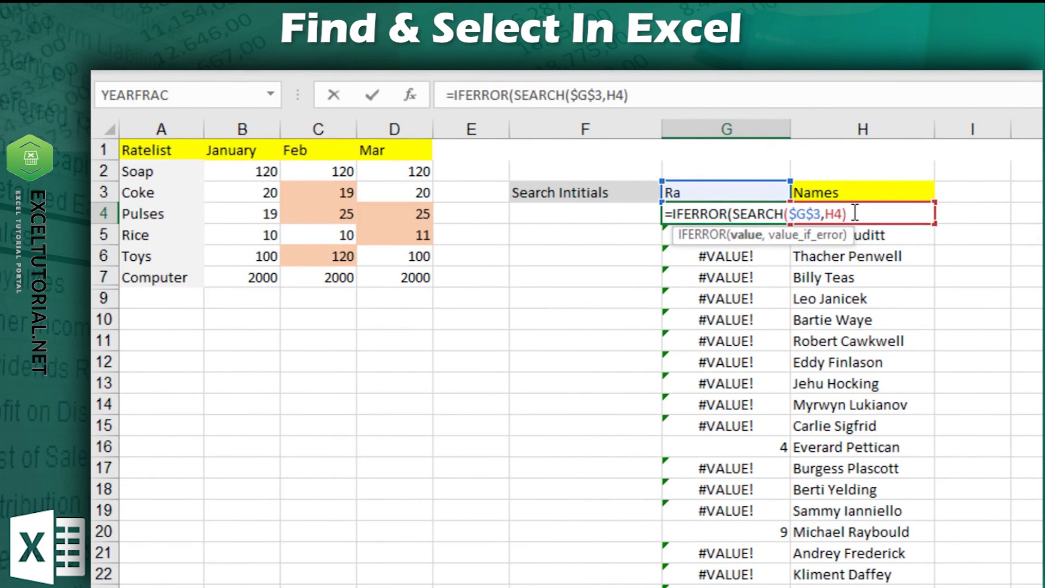
pyautogui.write(',')
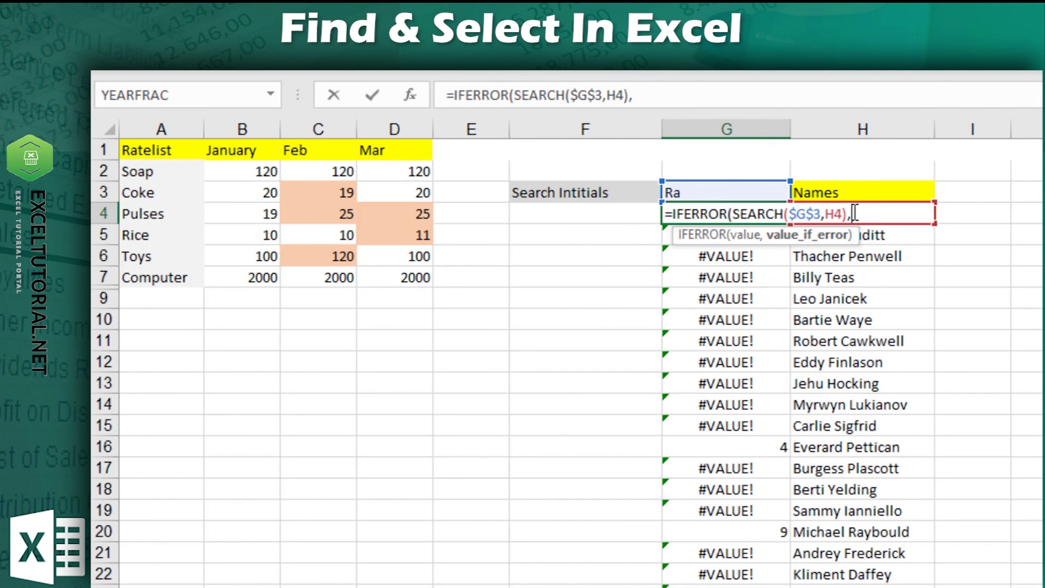
pyautogui.write(' ""')
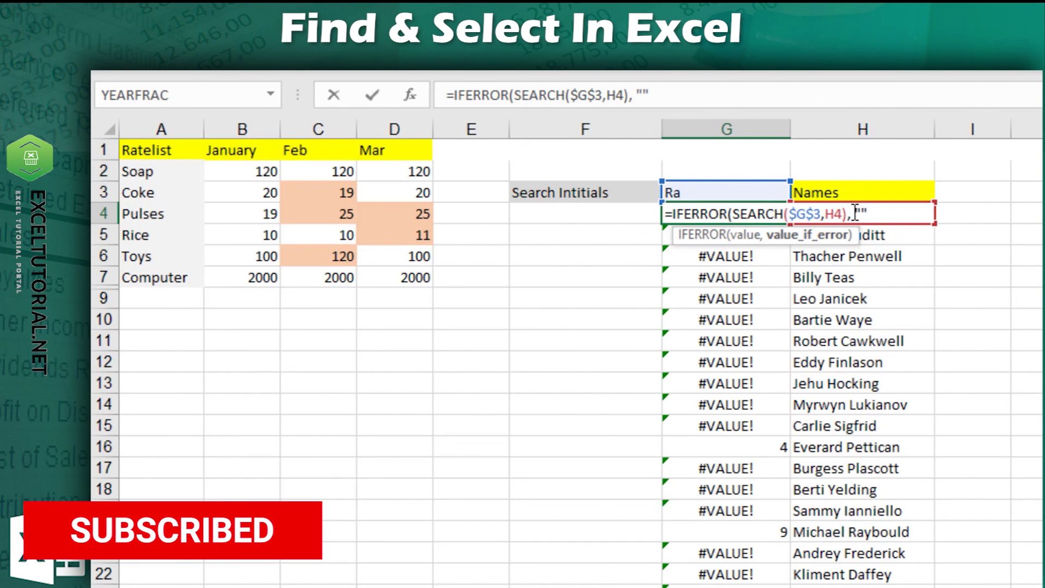
pyautogui.write(')')
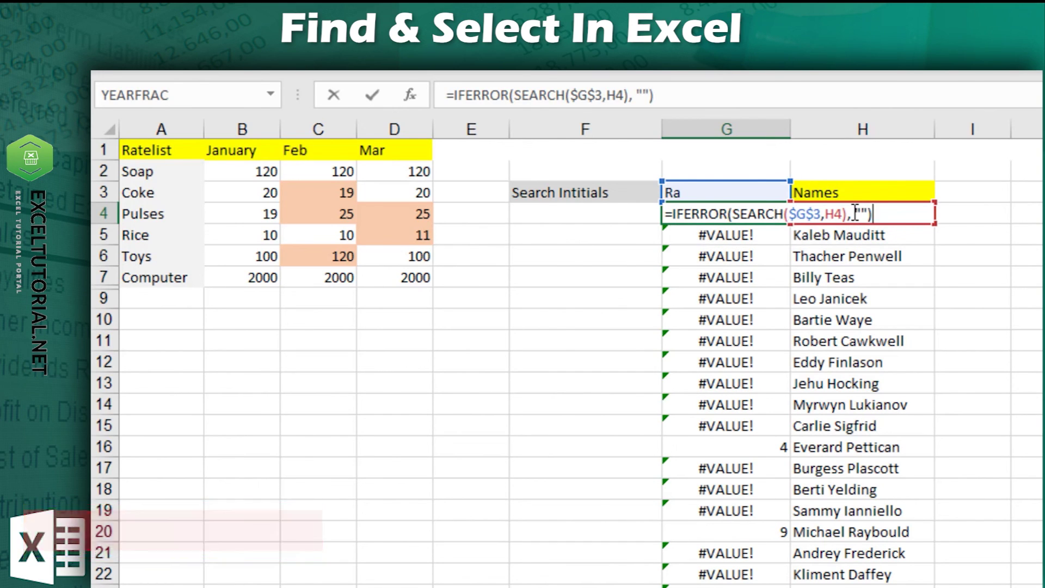
pyautogui.press('Return')
# Fill the IFERROR formula from G4 down alongside the Names list and check the matches in rows 16, 20 and 34
pyautogui.click(744, 213)
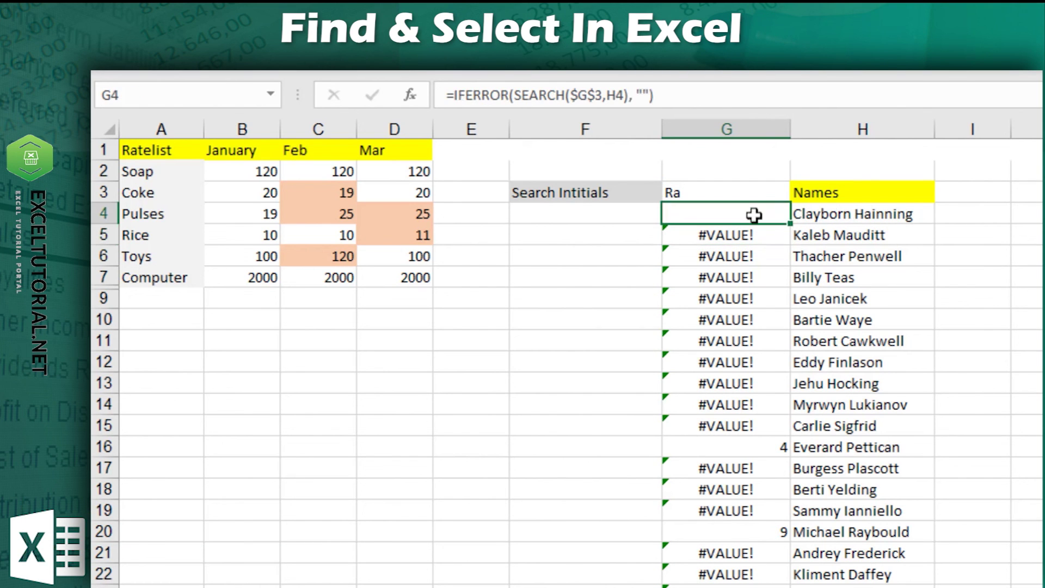
pyautogui.doubleClick(790, 224)
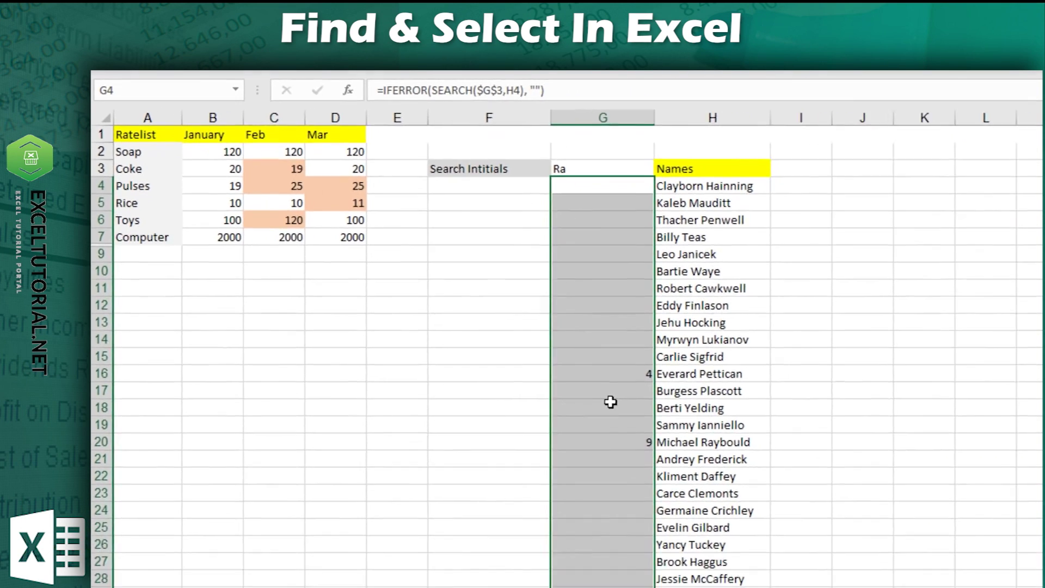
pyautogui.scroll(-9, 610, 401)
pyautogui.scroll(4, 610, 402)
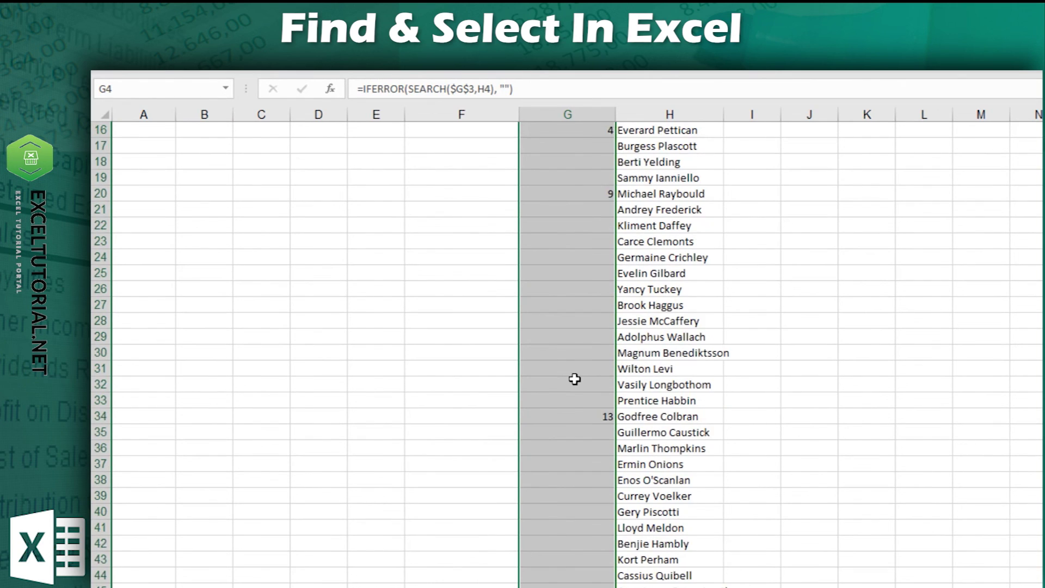
pyautogui.scroll(4, 575, 379)
pyautogui.click(598, 309)
pyautogui.click(597, 381)
pyautogui.click(593, 586)
pyautogui.scroll(1, 593, 585)
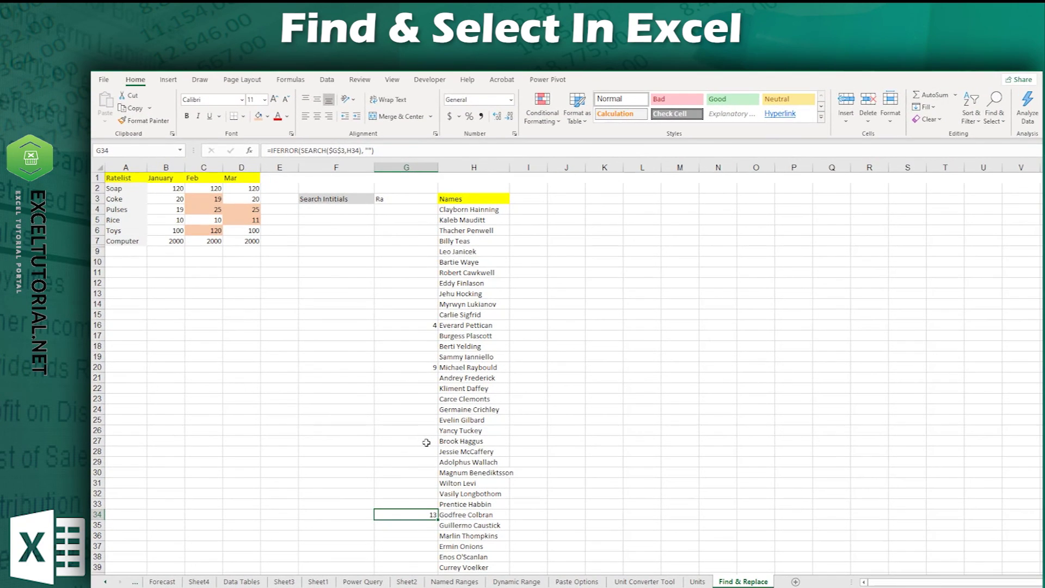